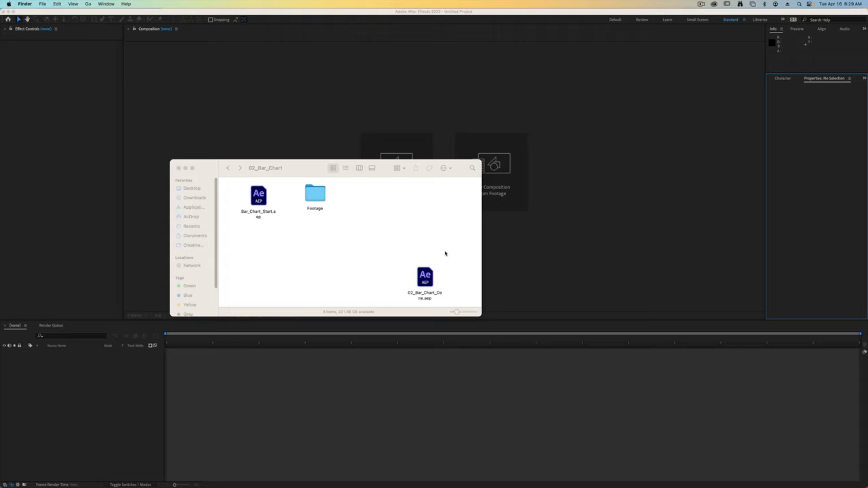
Open Bar_Chart_Start.aep from the 02_Bar_Chart folder in Finder
left_click(272, 184)
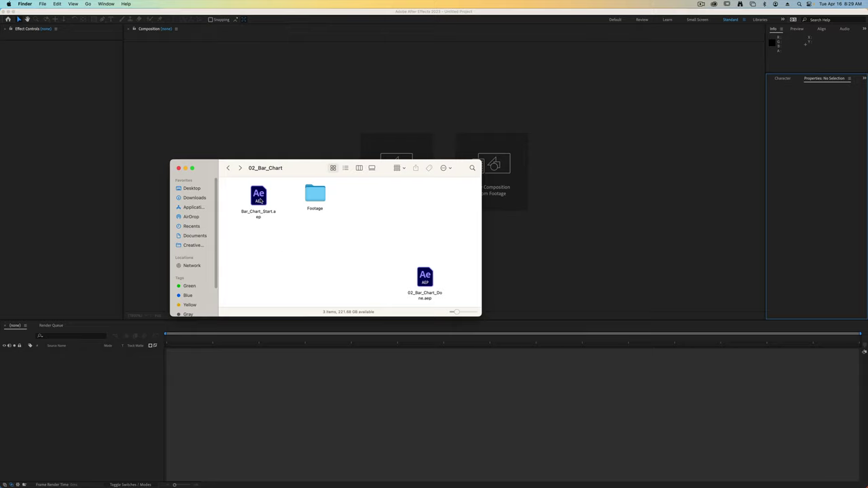
double_click(258, 198)
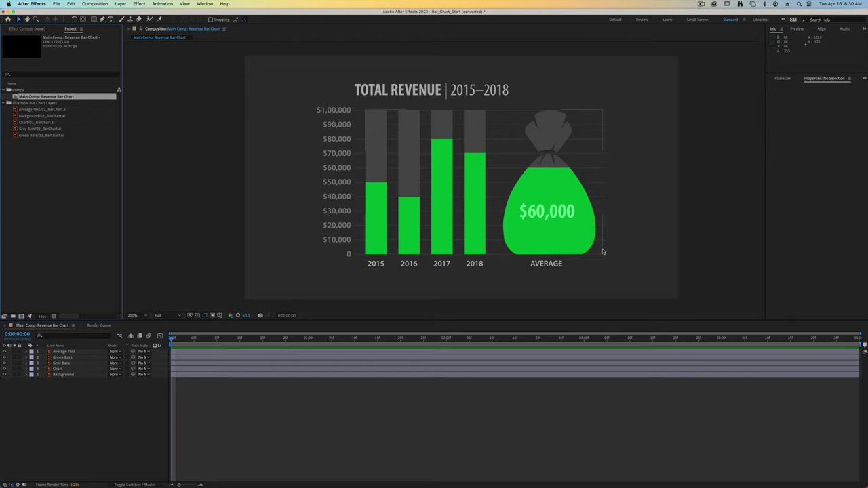
Switch to the Rectangle tool with no layer selected
left_click(534, 195)
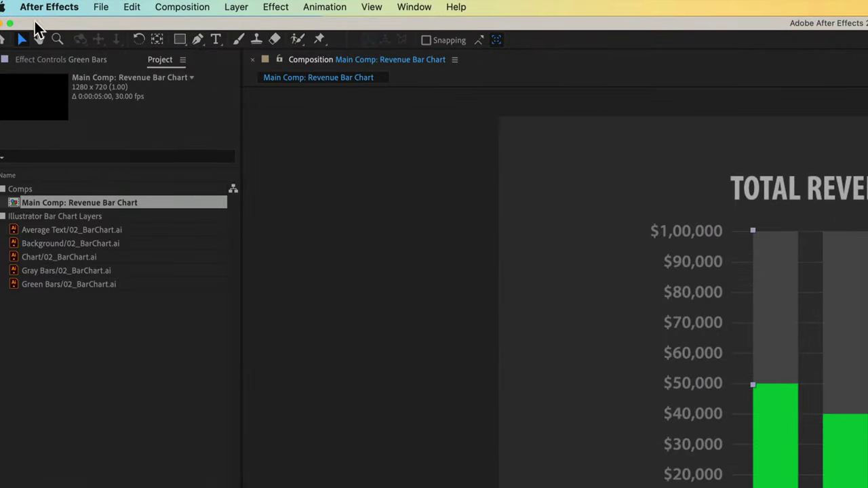
left_click_drag(184, 42, 233, 43)
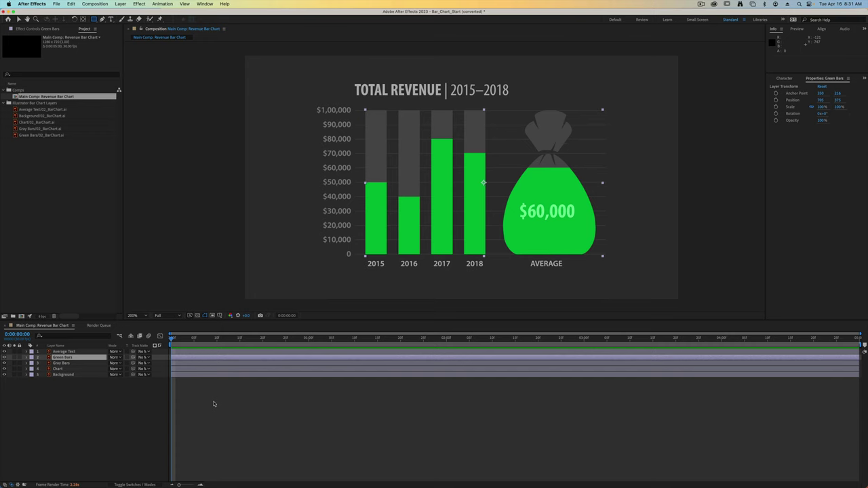
left_click(214, 404)
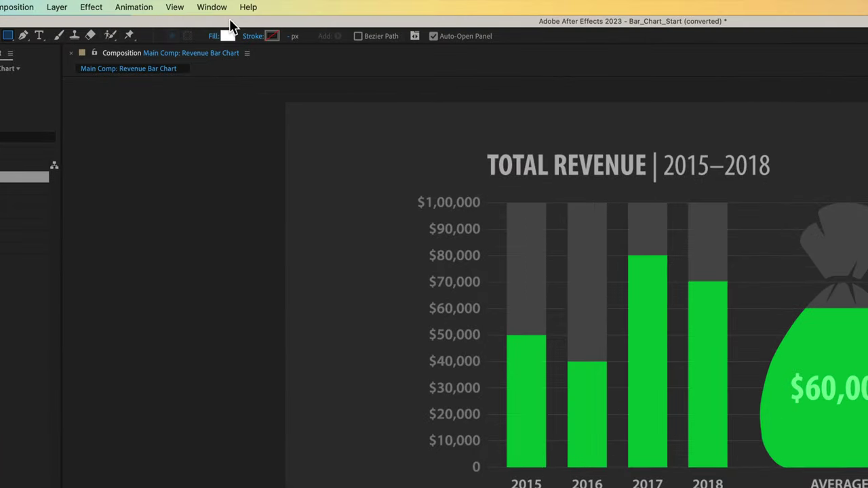
Set the shape fill to the 2015 bar's green (39B54A) and cycle the stroke type
left_click(228, 37)
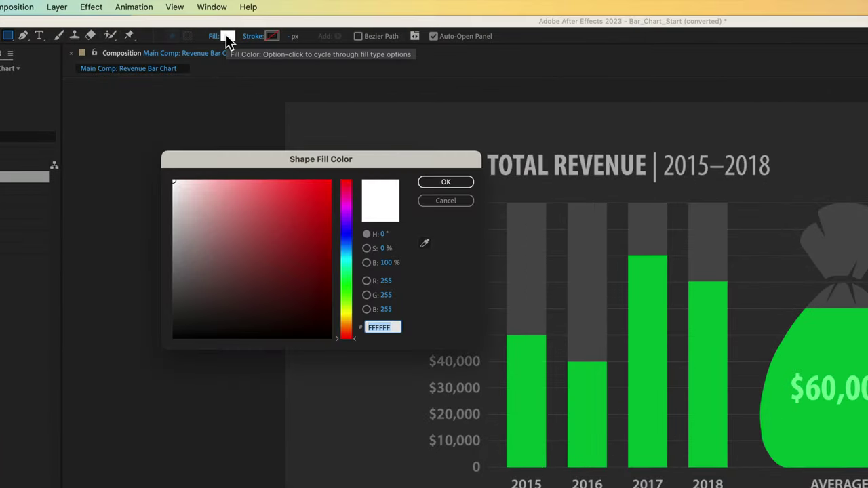
left_click(424, 243)
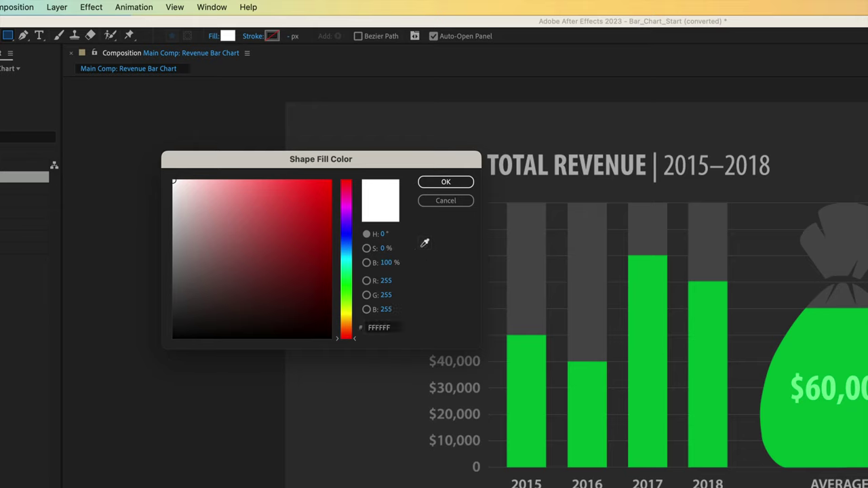
left_click(531, 407)
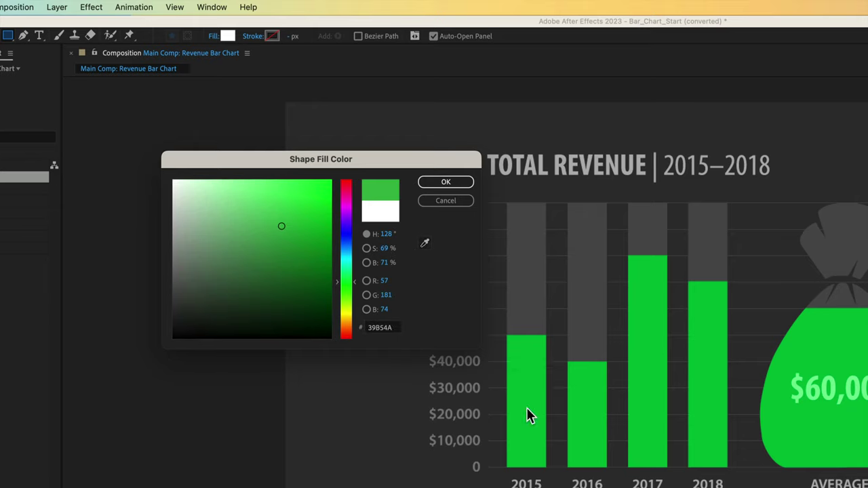
left_click(453, 183)
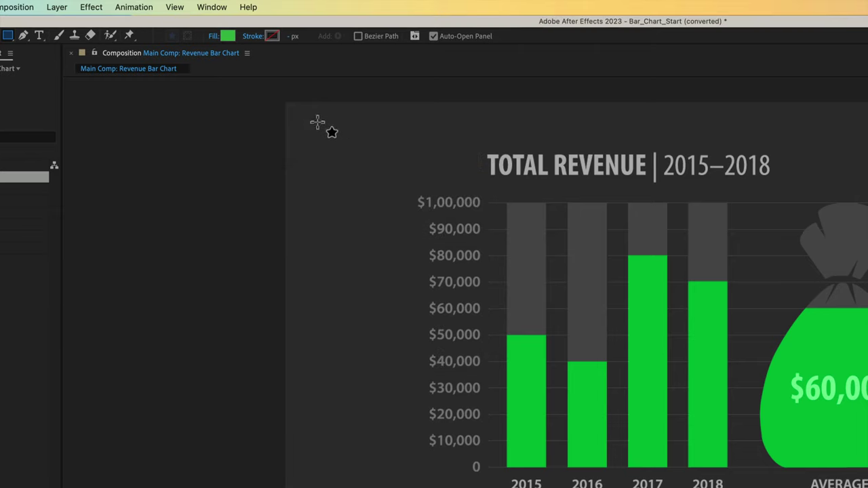
left_click(272, 37, "alt")
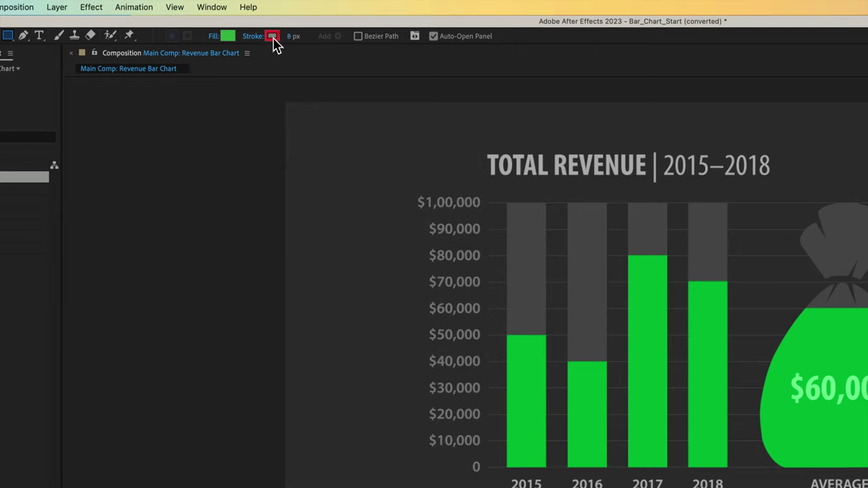
left_click(272, 38, "alt")
left_click(272, 37, "alt")
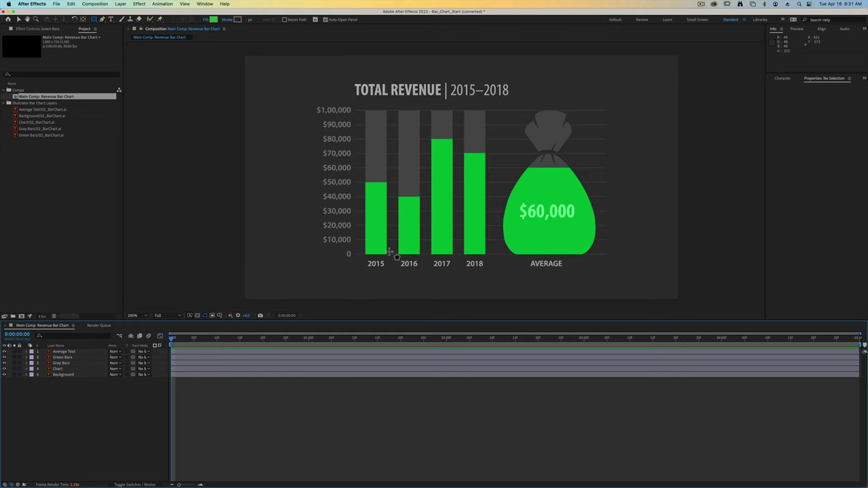
Draw a full-height green rectangle over the 2015 bar, then hide the Green Bars layer
key("period")
mouse_move(378, 233)
left_mouse_down()
mouse_move(432, 139)
mouse_move(442, 256)
mouse_move(447, 248)
left_mouse_up()
key("comma")
key("q")
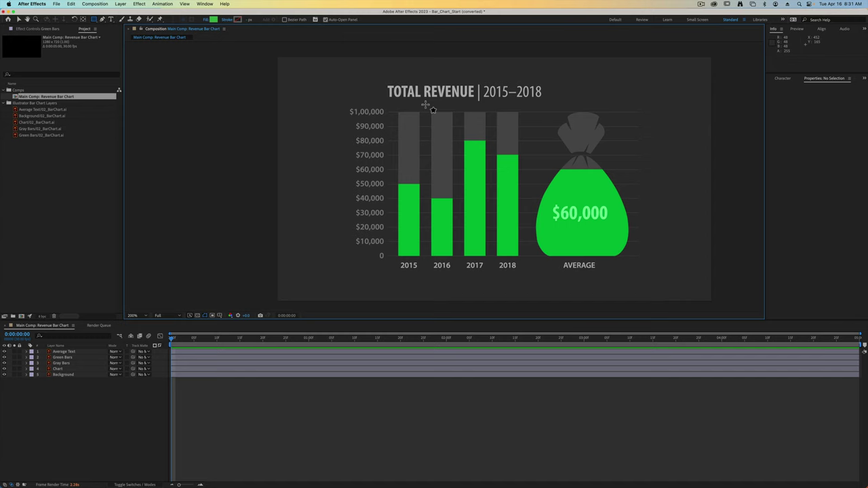
mouse_move(400, 112)
left_mouse_down()
mouse_move(433, 245)
mouse_move(421, 257)
left_mouse_up()
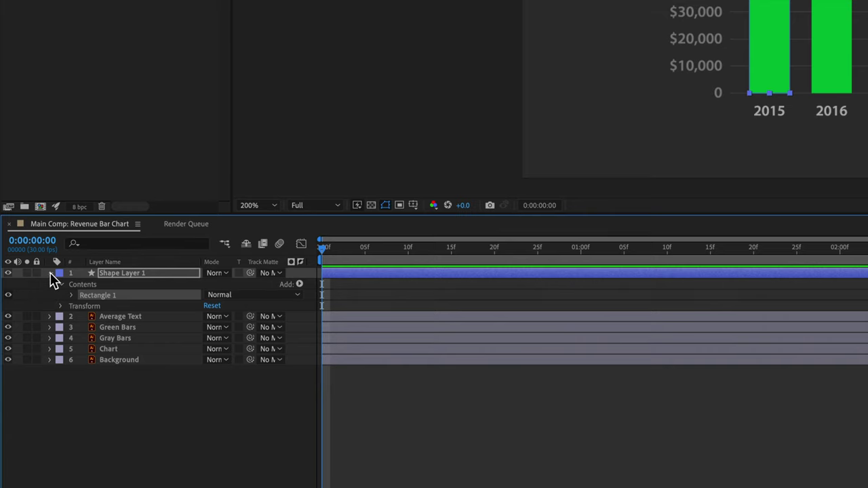
left_click(50, 274)
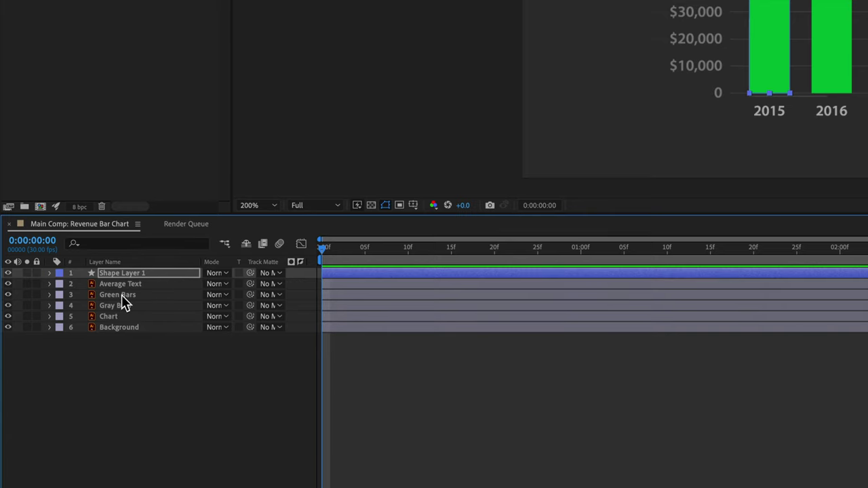
left_click(8, 294)
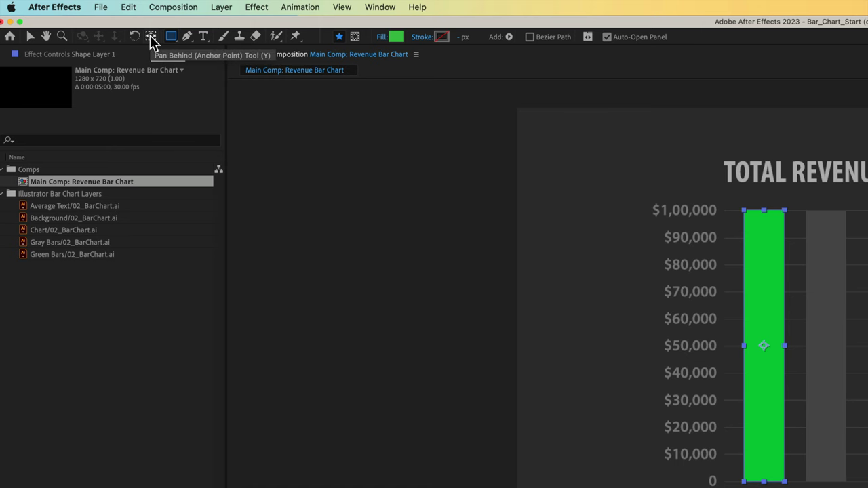
Drag Shape Layer 1's anchor point down to the 2015 bar's bottom edge with Pan Behind
left_click(151, 38)
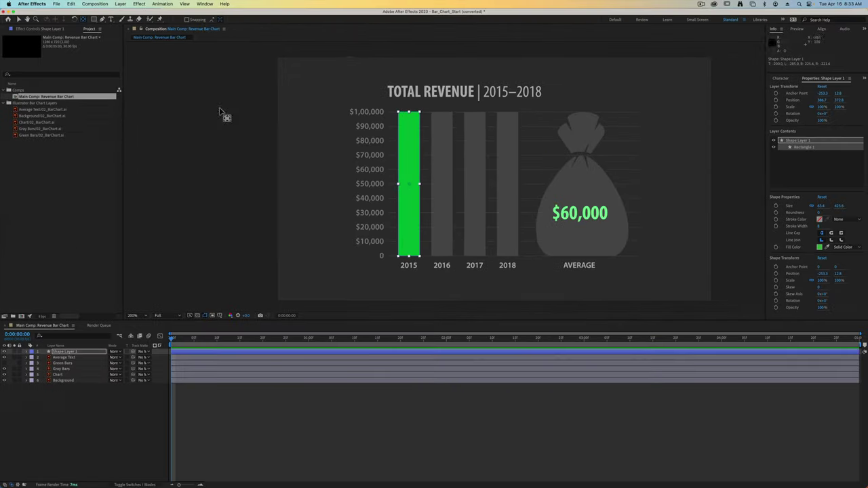
scroll(300, 136, "up", 5)
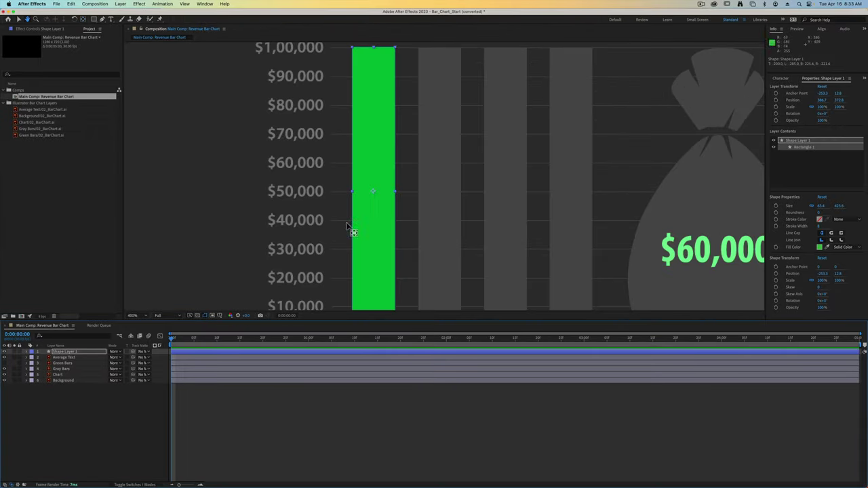
key("space")
left_click_drag(376, 259, 384, 154)
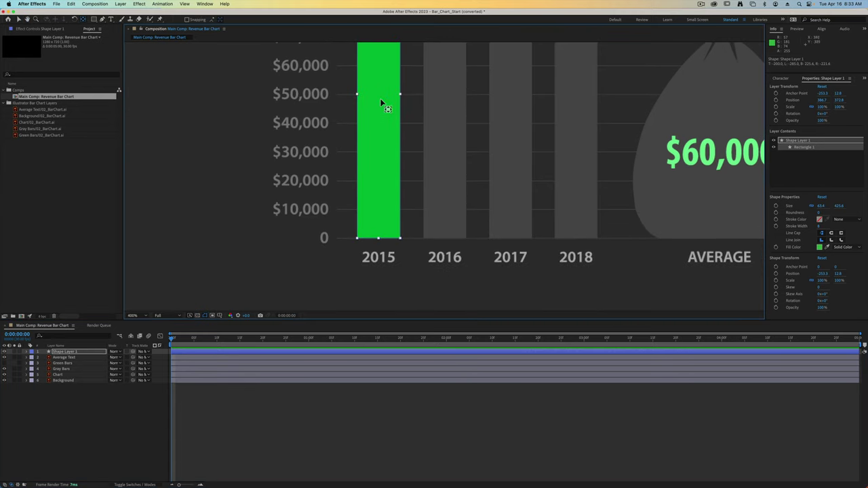
left_click_drag(378, 95, 379, 166)
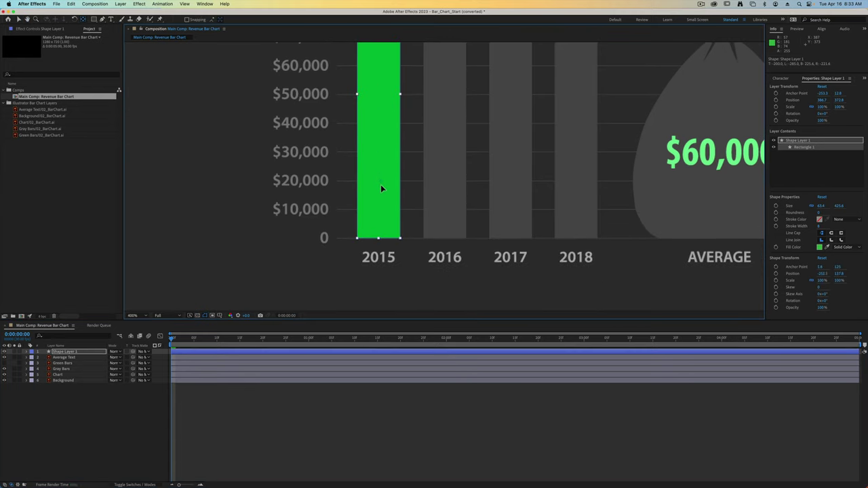
left_click_drag(380, 235, 379, 241)
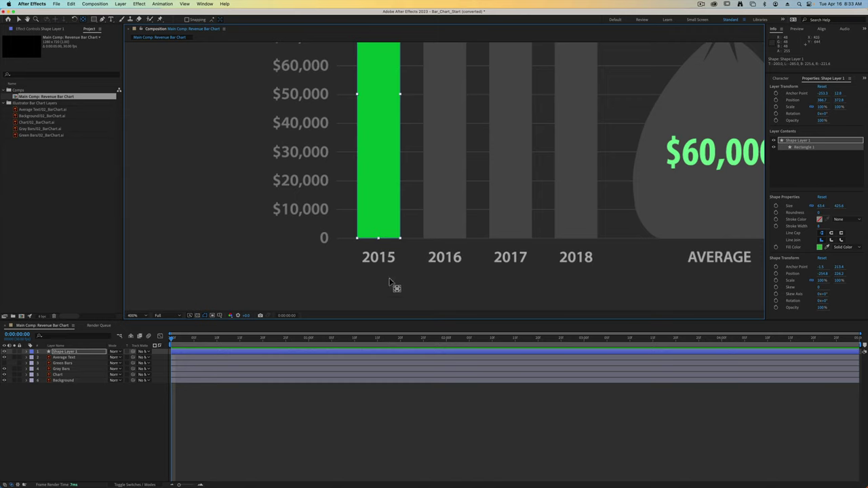
key("F3")
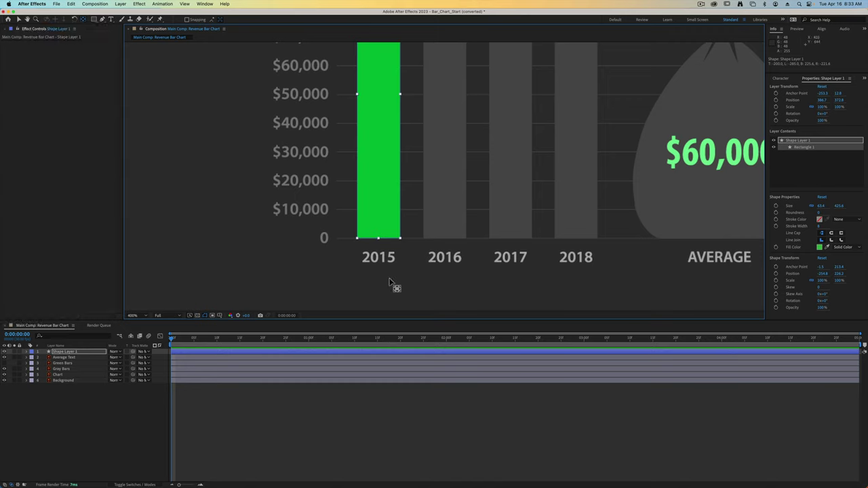
key("super+0")
Rename Shape Layer 1 to 2015
left_click(18, 19)
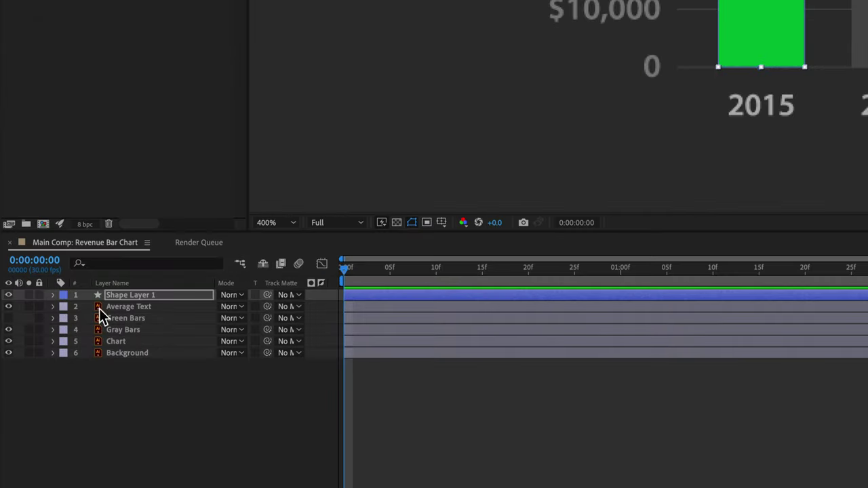
key("Return")
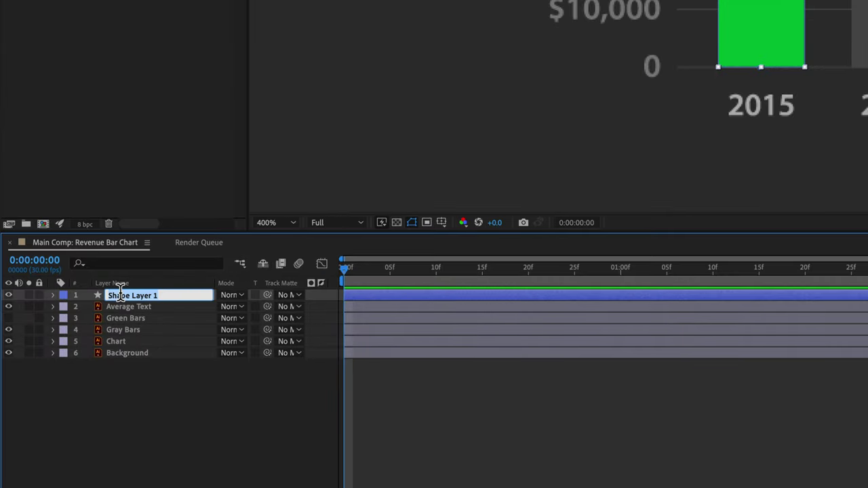
type("2015")
key("Return")
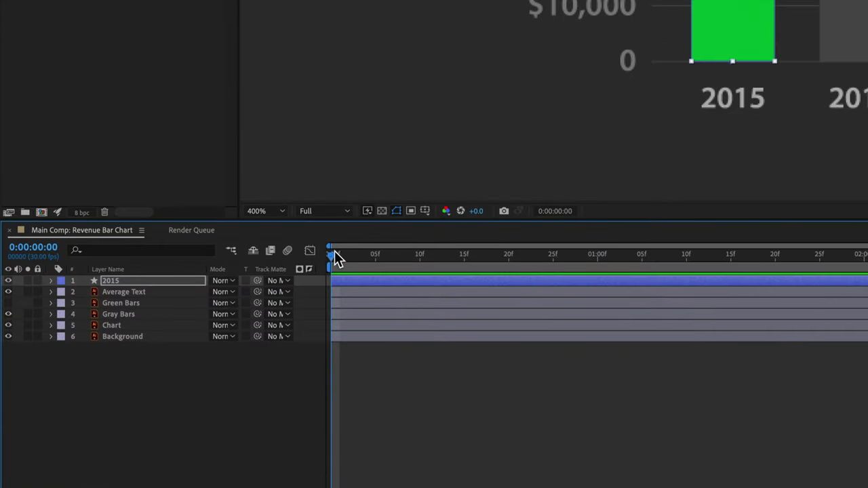
Unlink Scale and keyframe vertical Scale at 0% on frame 0
left_click_drag(334, 256, 302, 271)
key("s")
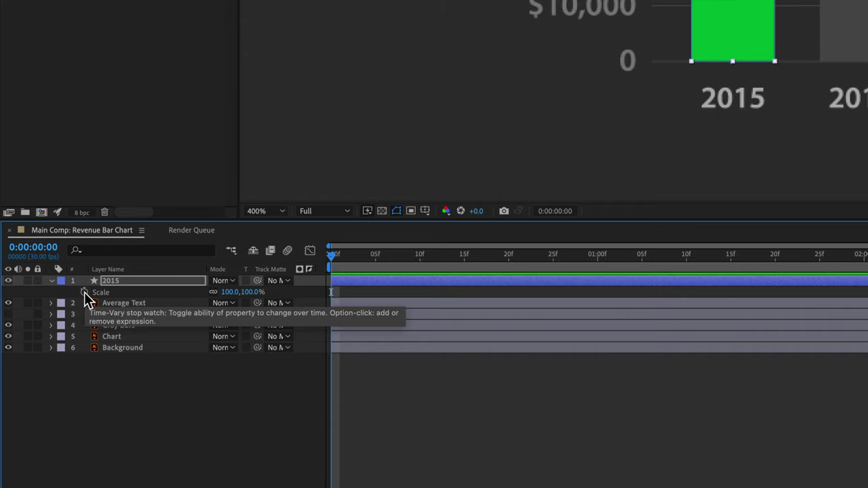
left_click(213, 293)
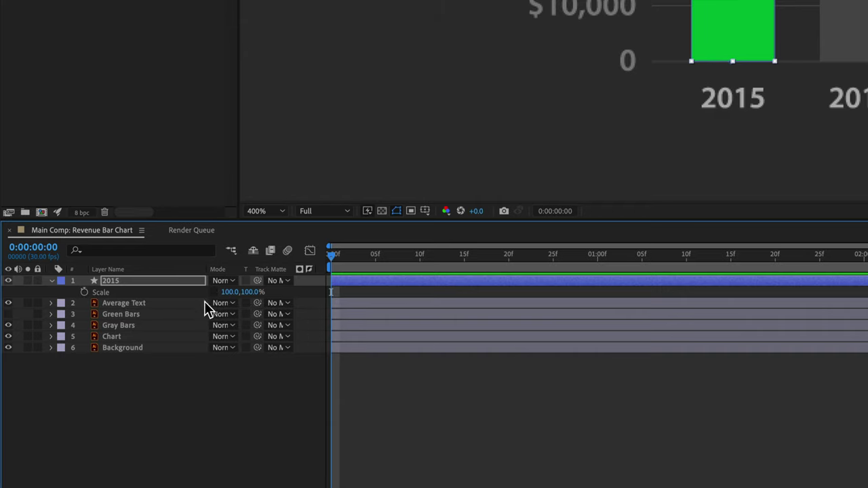
left_click(251, 293)
type("0")
key("Return")
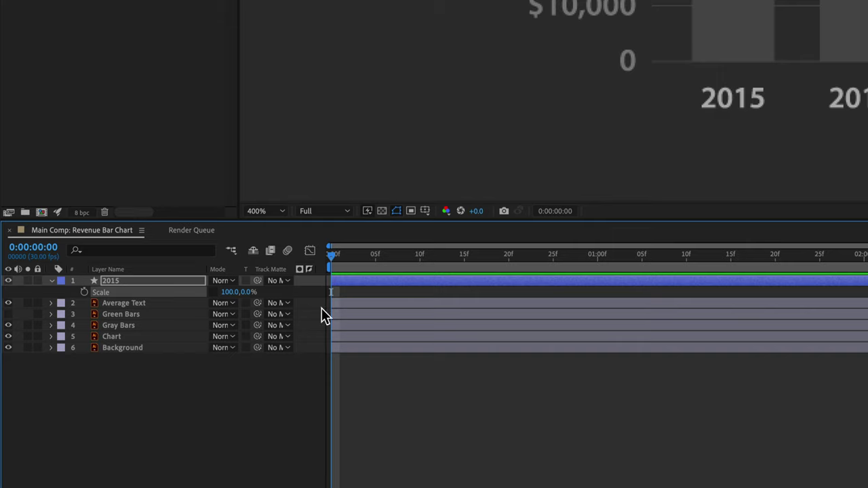
left_click(84, 292)
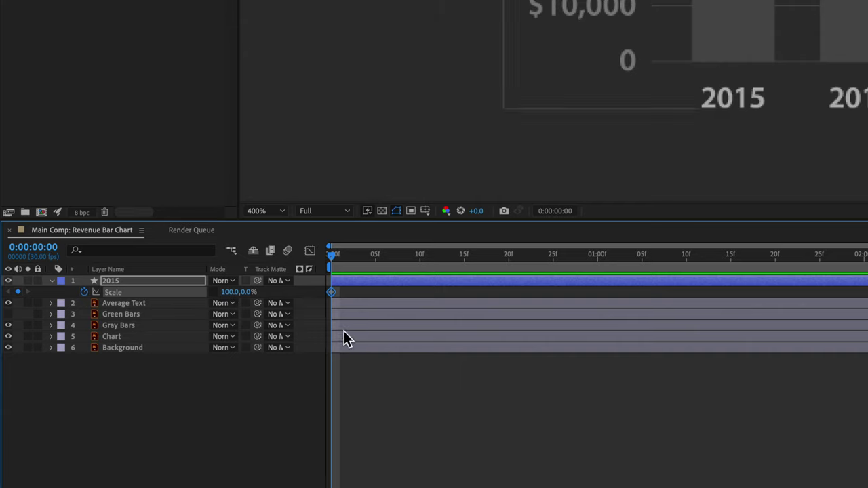
Set vertical Scale to 50% at frame 20, creating the second keyframe
left_click_drag(336, 262, 513, 261)
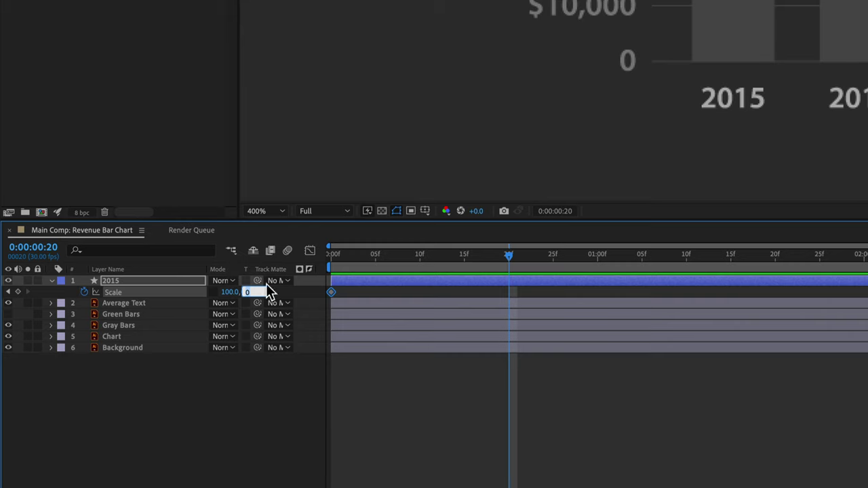
type("50")
key("Return")
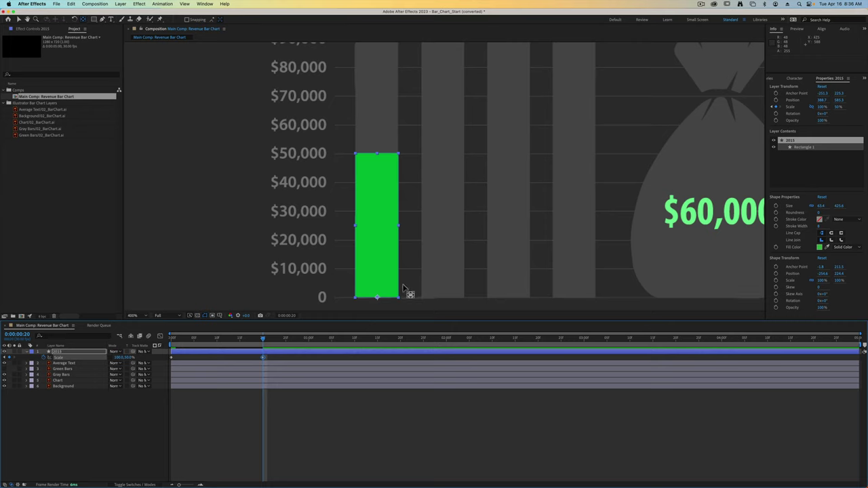
Apply Easy Ease to both Scale keyframes and preview the 2015 bar growing
left_click(102, 414)
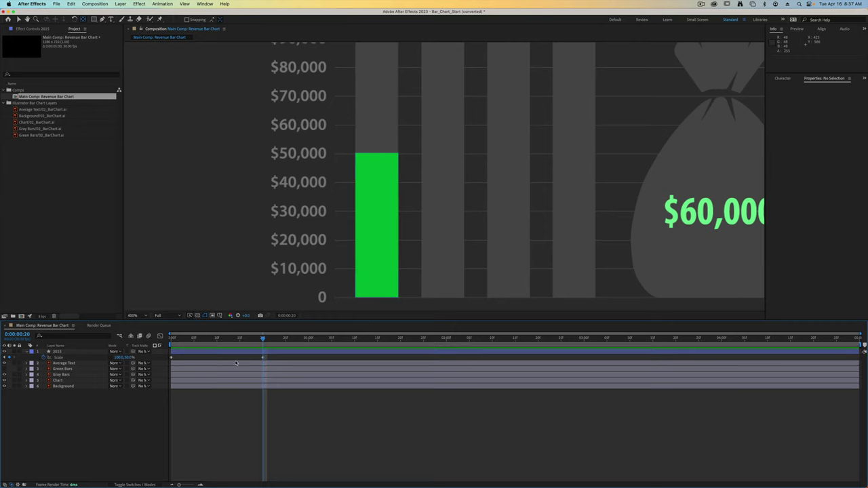
left_click(64, 351)
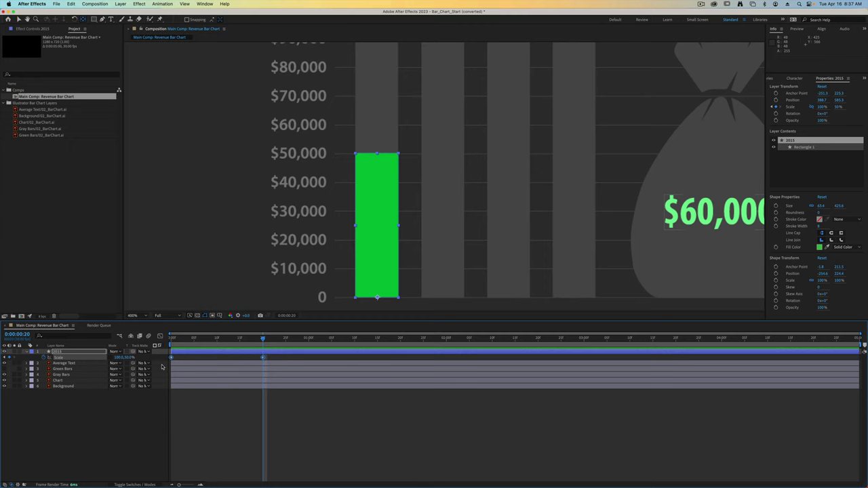
key("F9")
key("space")
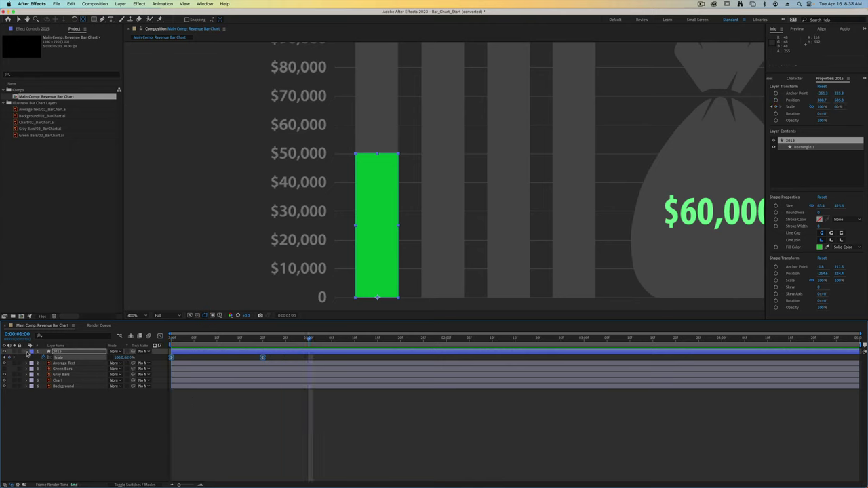
Duplicate the 2015 bar layer as 2016
left_click(27, 352)
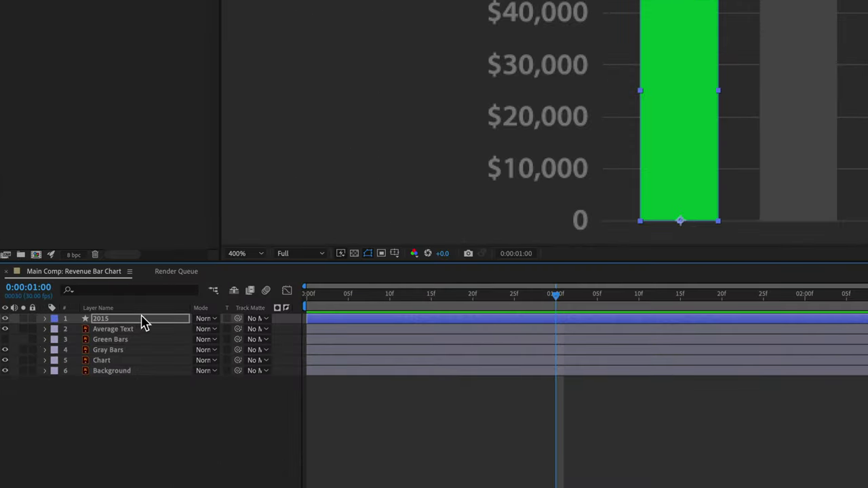
left_click(140, 321)
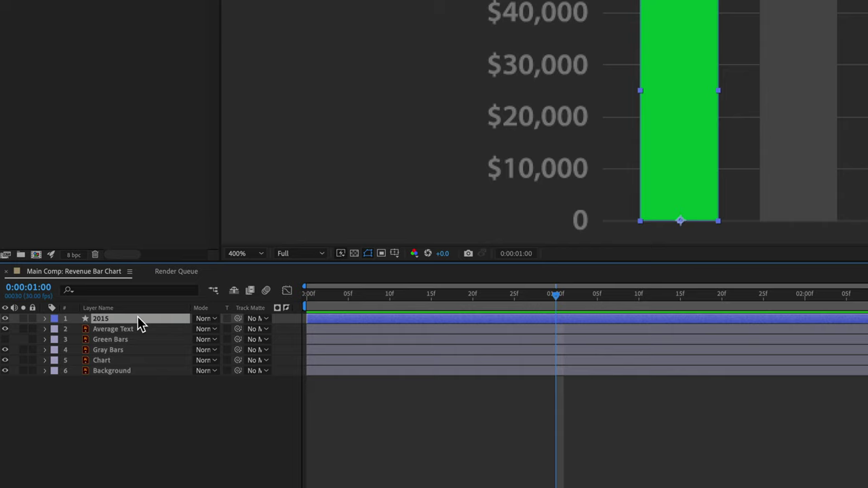
key("ctrl+d")
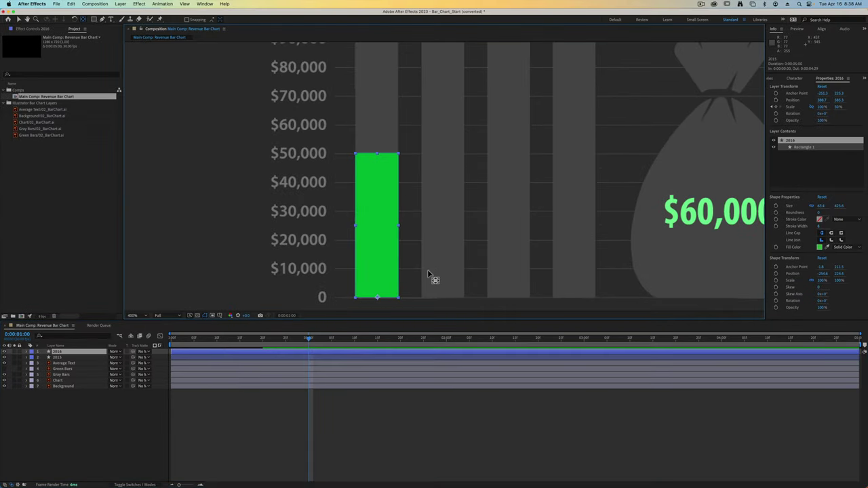
Move the 2016 bar into the second column and go to its ending Scale keyframe
key("v")
left_click_drag(373, 258, 440, 257)
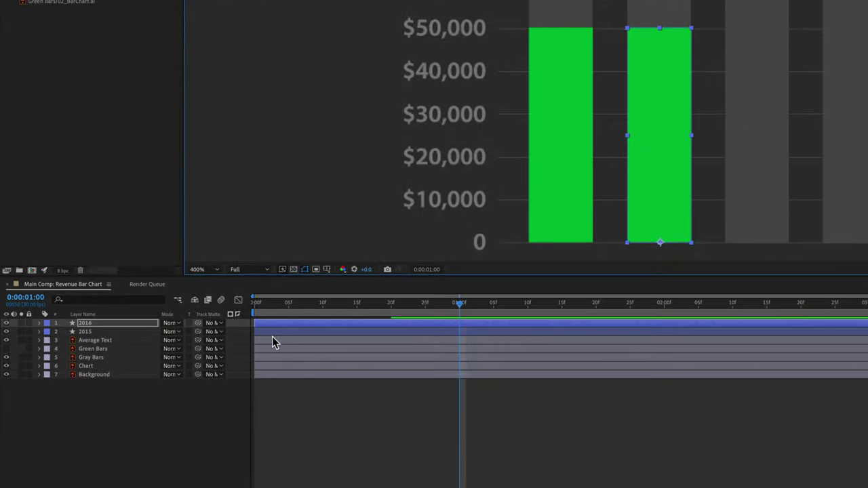
key("u")
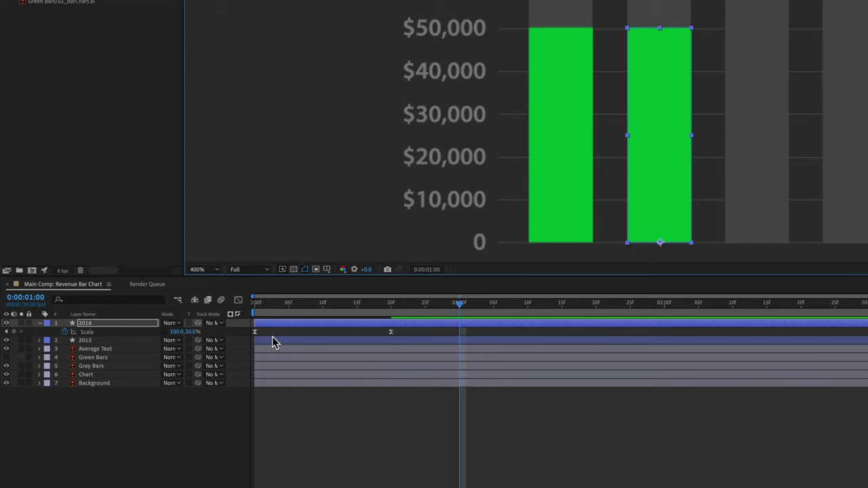
left_click_drag(404, 307, 392, 307)
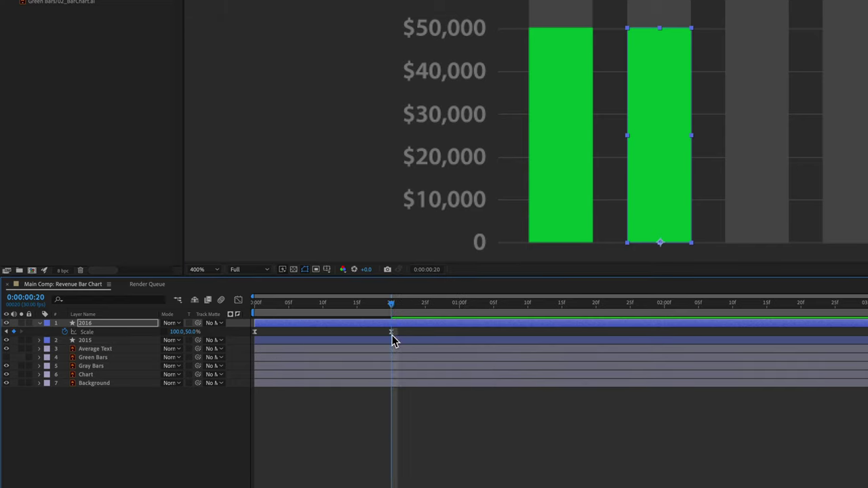
Set the 2016 bar's ending vertical Scale to 80%
left_click(194, 332)
type("80")
key("Return")
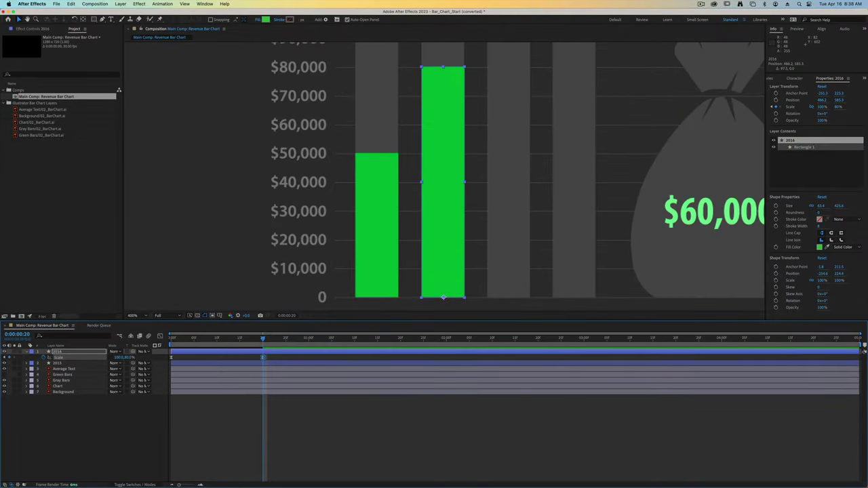
key("Escape")
Duplicate it as 2017, moved into the third column, ending at 80%
key("ctrl+d")
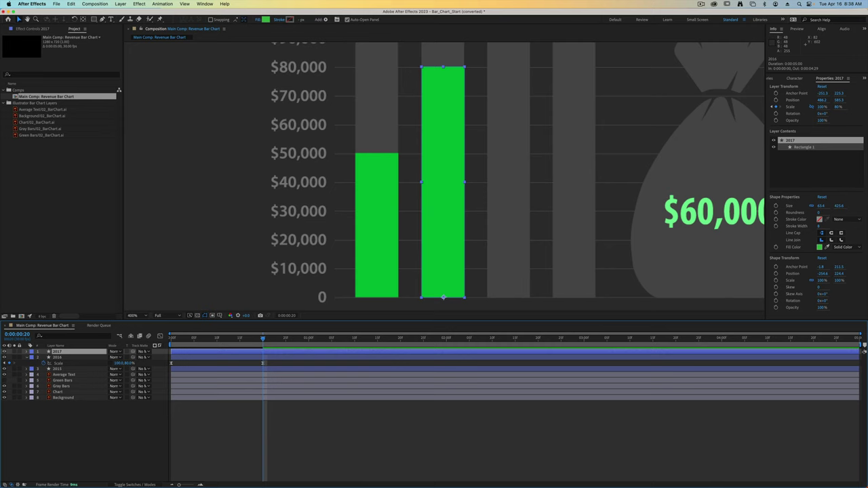
key("s")
left_click_drag(443, 182, 508, 182)
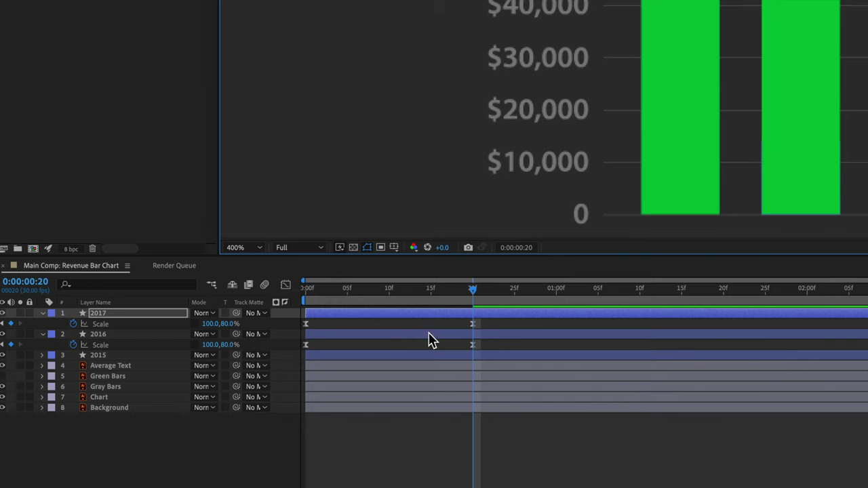
left_click(229, 324)
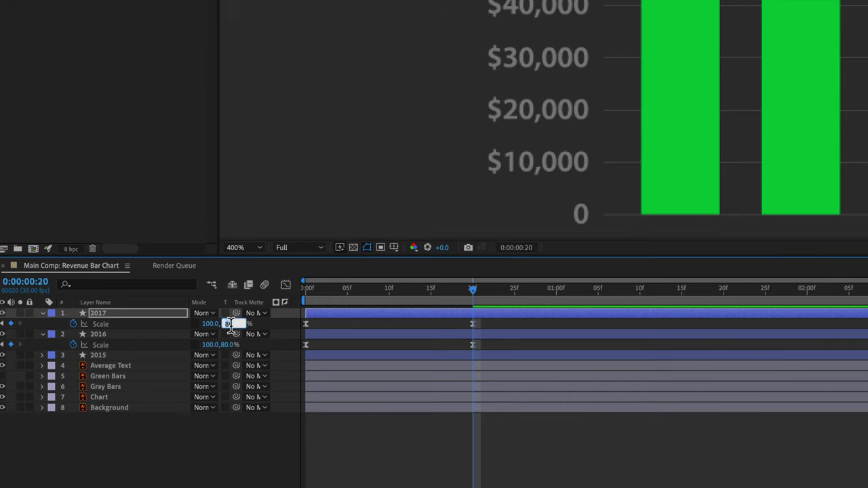
key("Return")
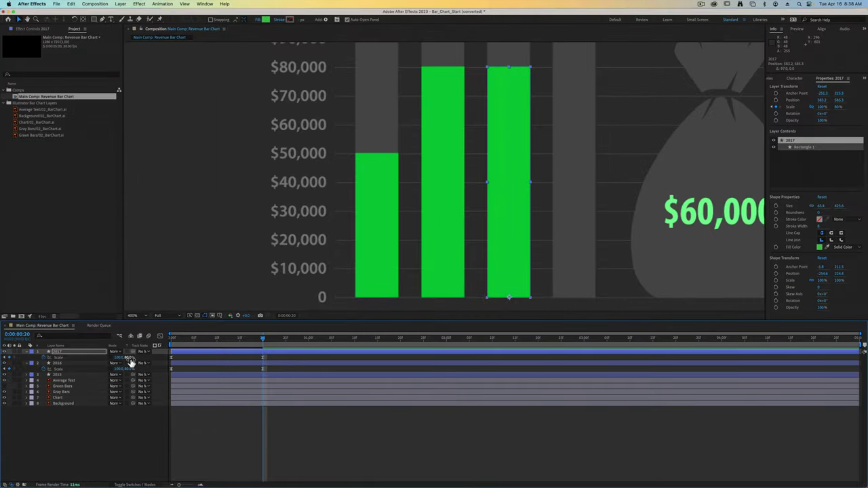
Change the 2016 bar's ending Scale keyframe to 40%
left_click(263, 369)
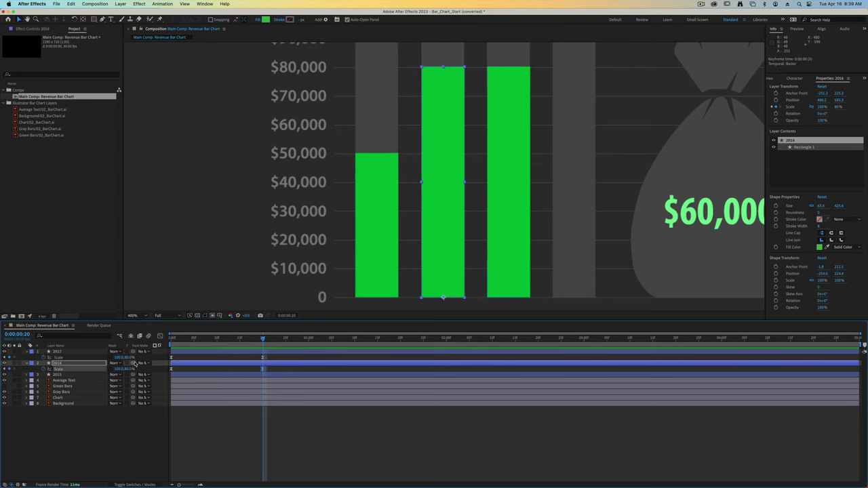
left_click(129, 370)
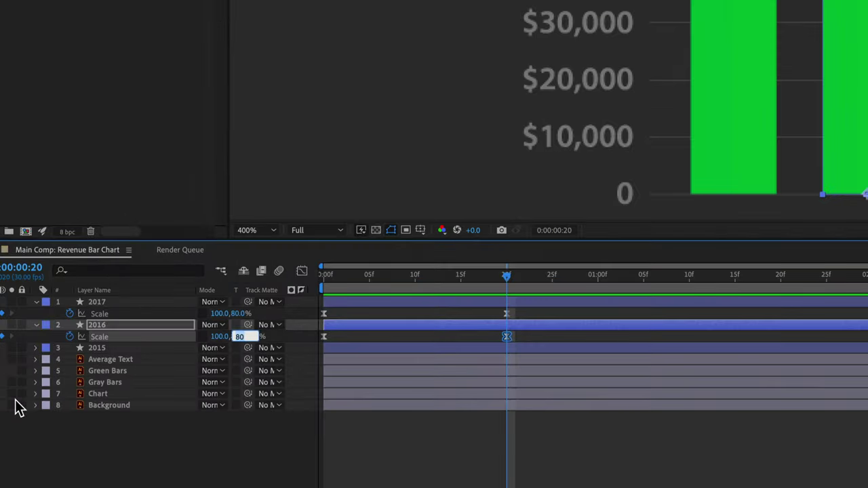
type("40")
key("Return")
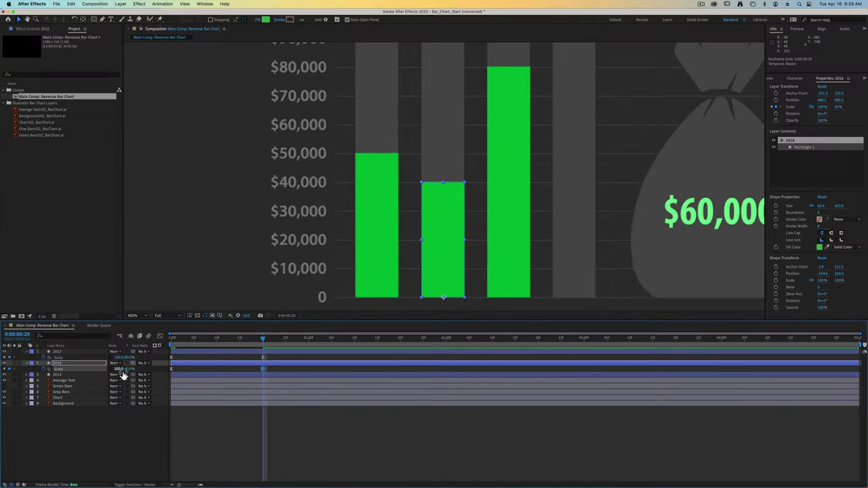
left_click(230, 352)
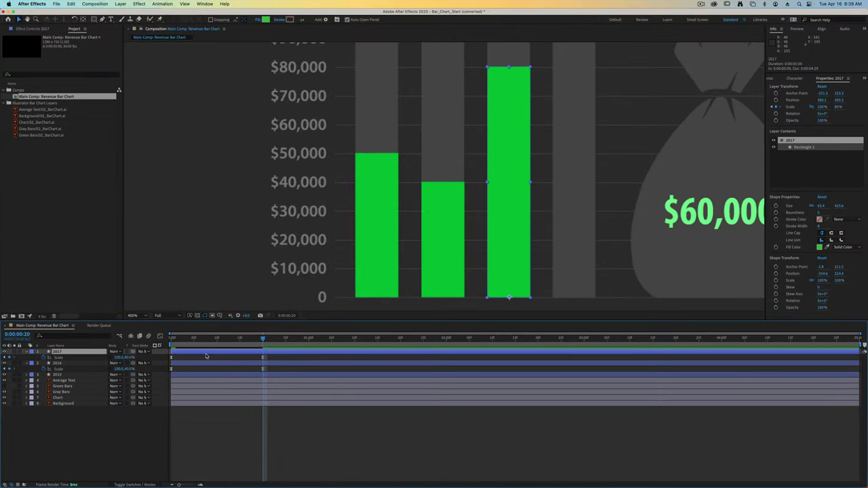
Duplicate 2017 as 2018, move it to the fourth column, and set ending Scale to 70%
key("super+d")
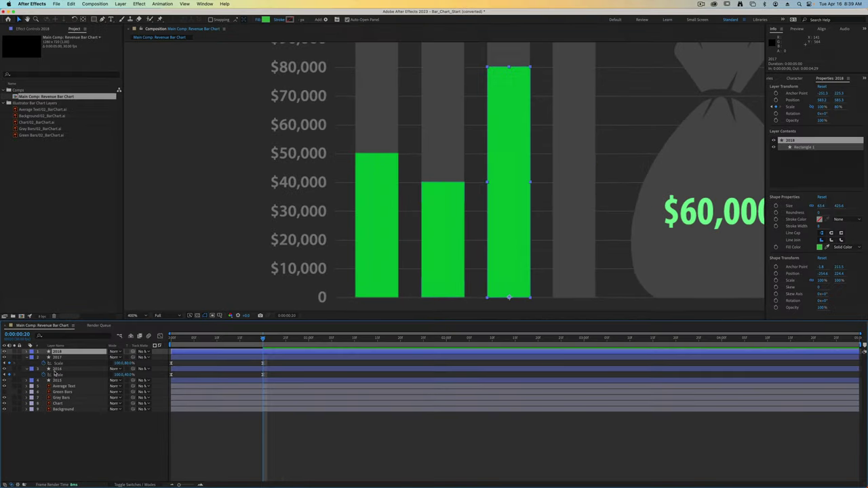
key("u")
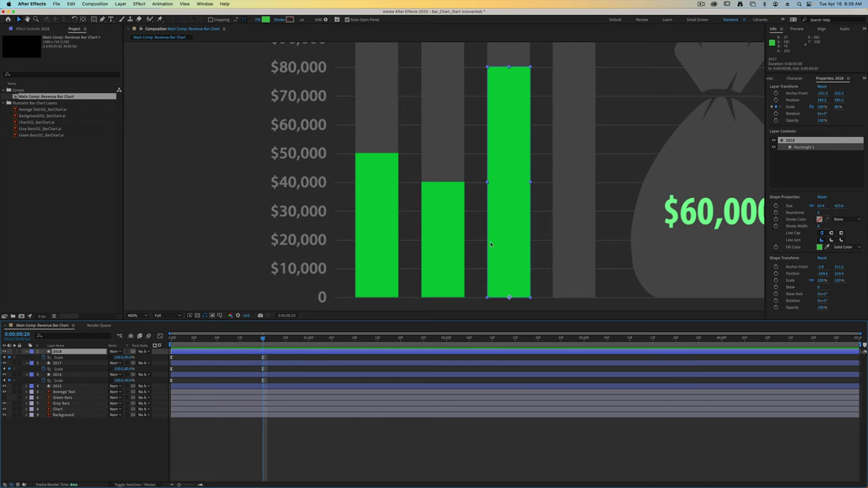
left_click_drag(516, 252, 577, 257)
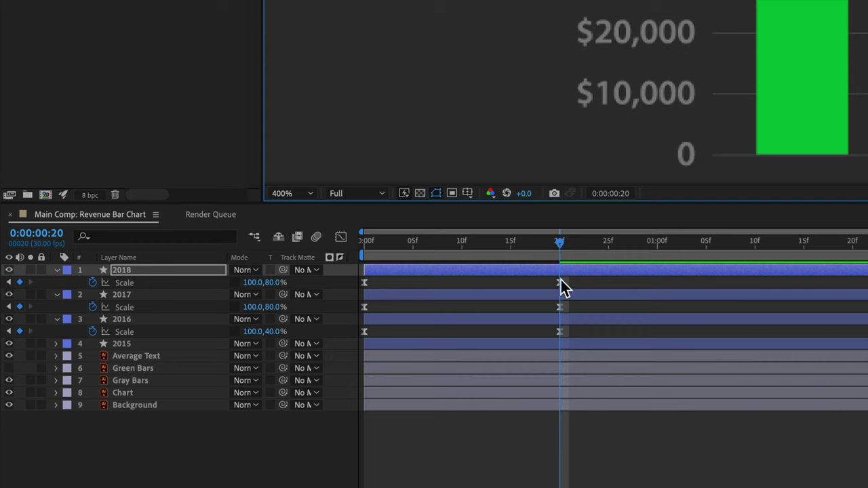
left_click(561, 283)
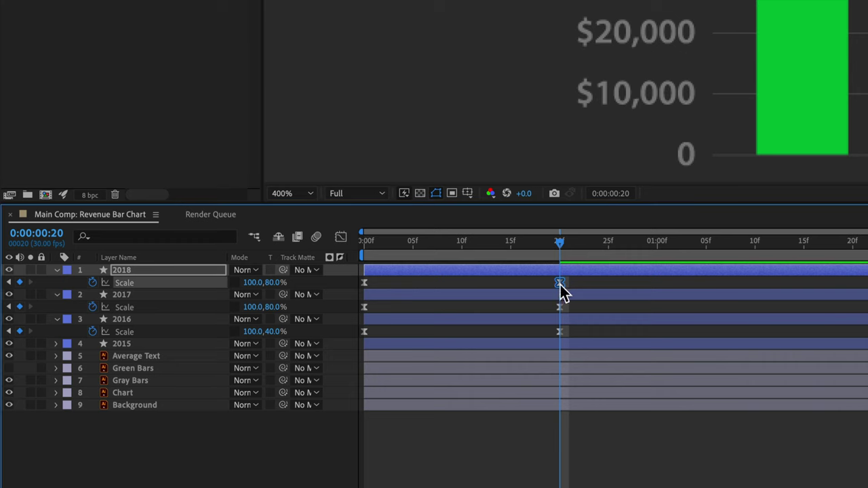
left_click(275, 282)
type("70")
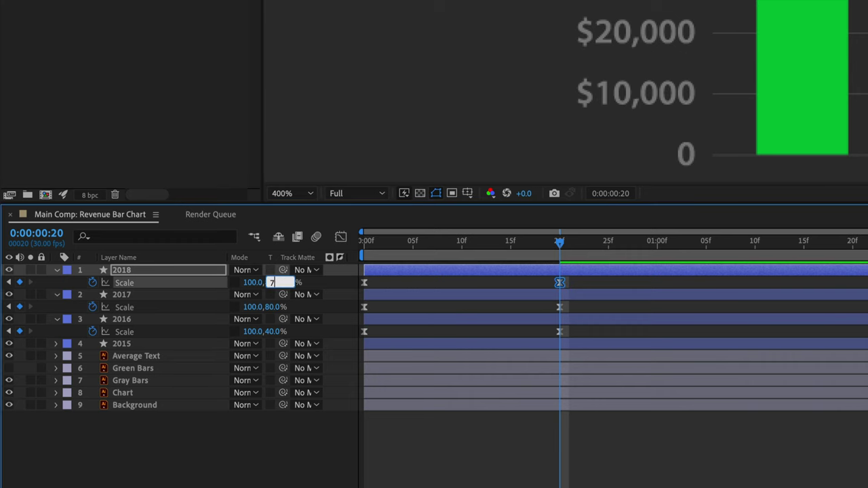
key("Return")
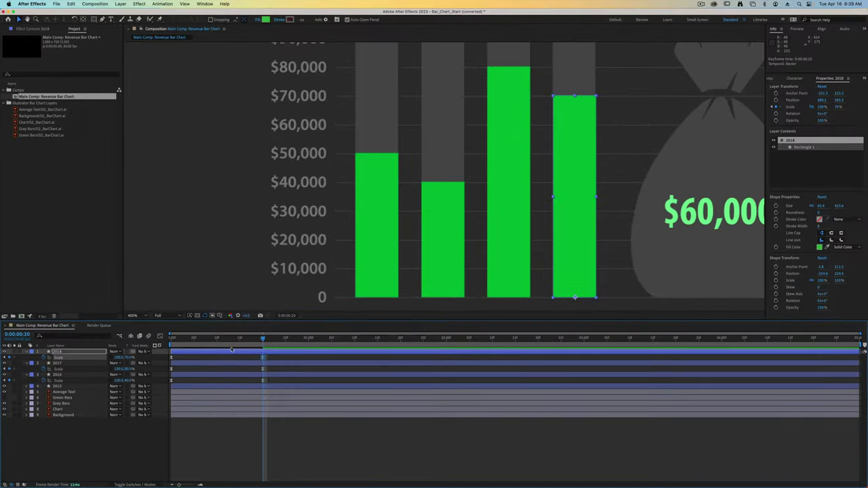
Preview all four bars growing from the start of the animation
left_click_drag(227, 343, 168, 348)
key("space")
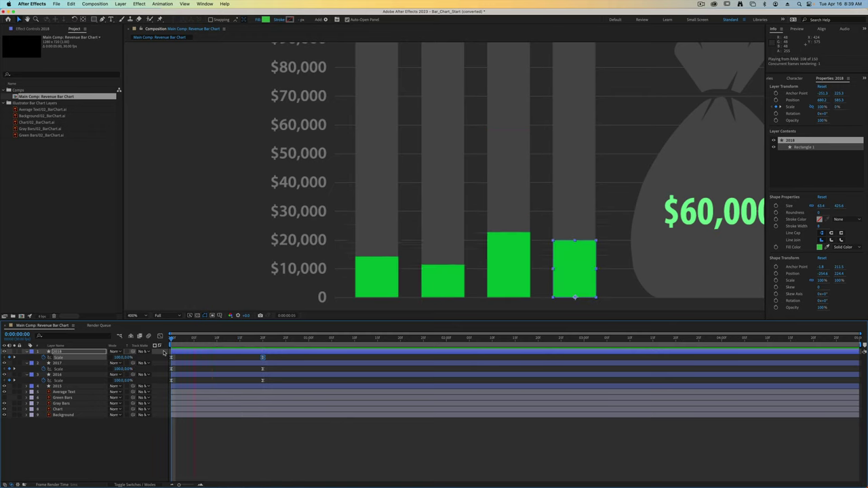
key("space")
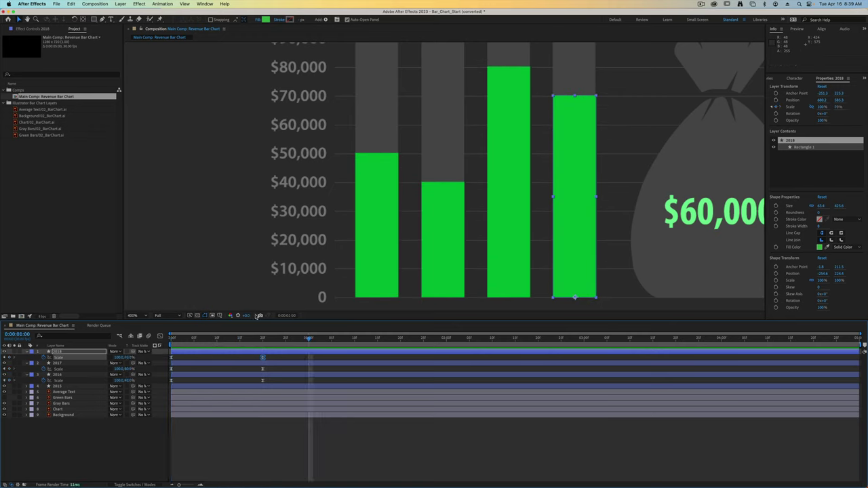
key("super+shift+2")
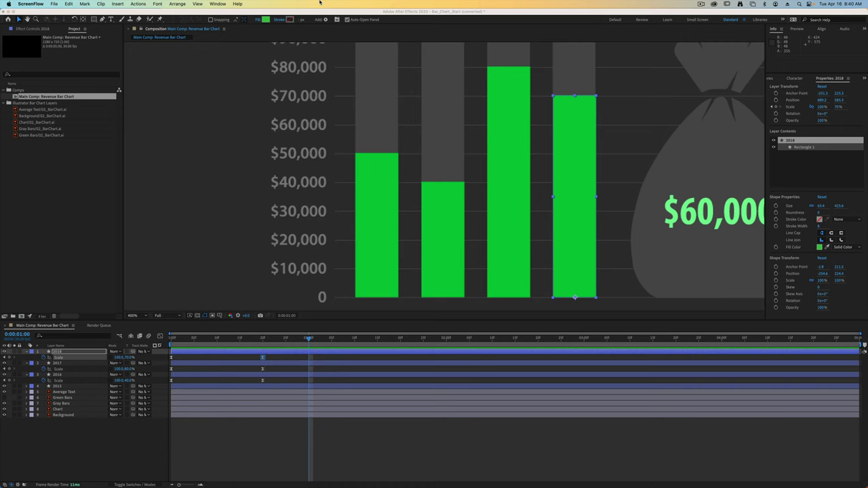
Duplicate the 2018 bar layer and rename the copy Average
left_click(470, 286)
scroll(470, 286, "down", 2)
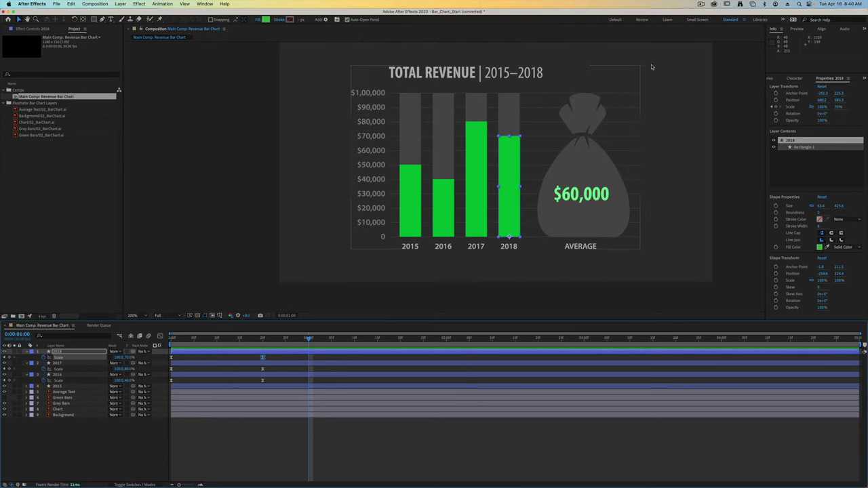
left_click_drag(622, 148, 471, 119)
scroll(502, 152, "up", 2)
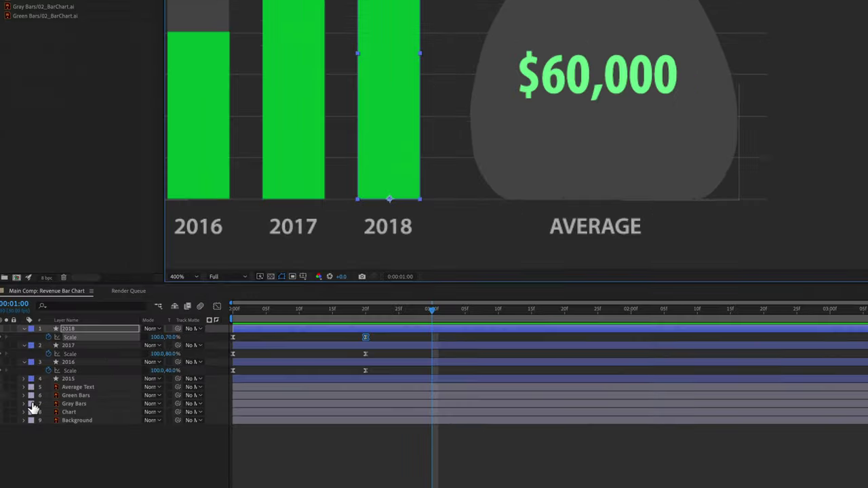
left_click(247, 333)
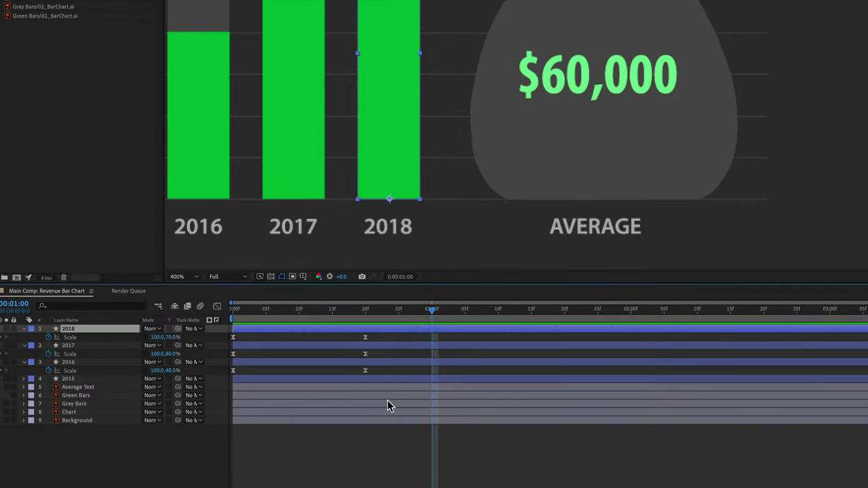
key("ctrl+d")
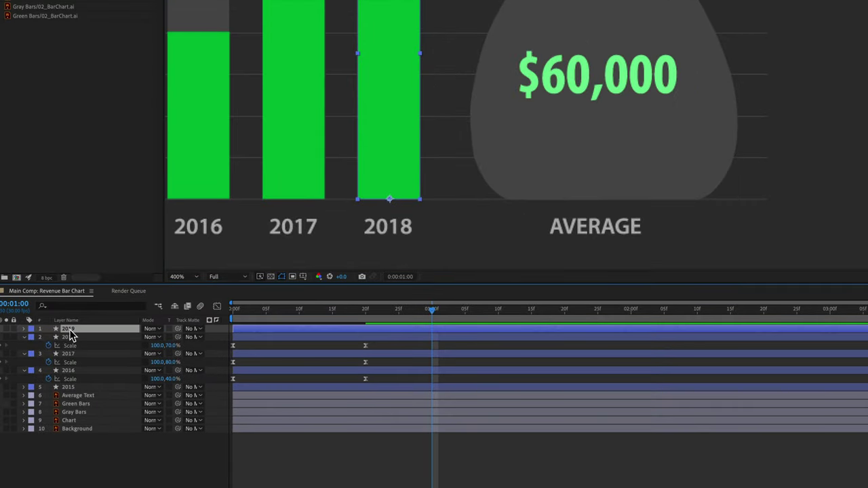
key("Return")
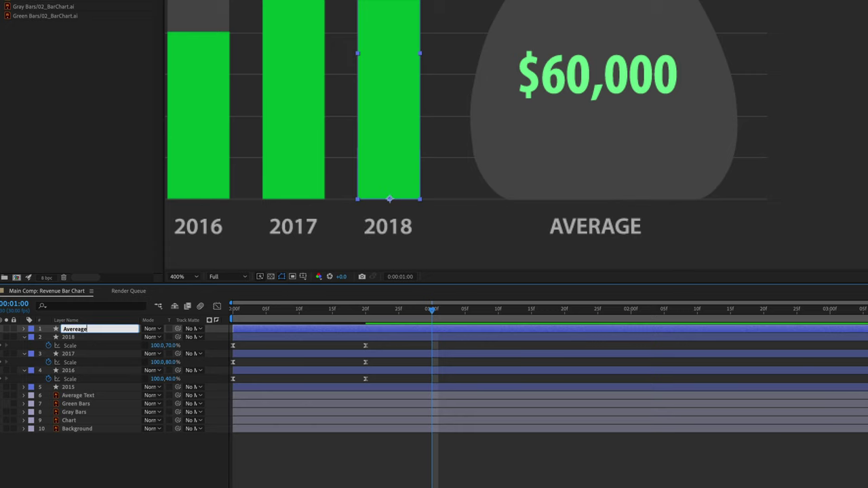
key("Return")
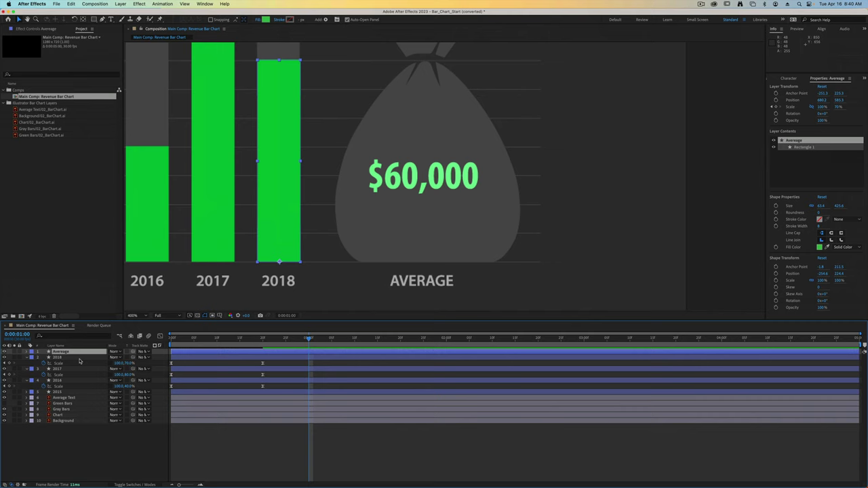
Place the copied bar over the money bag, paste its Scale keyframes, and set 450,60% at frame 20
left_click_drag(293, 231, 424, 241)
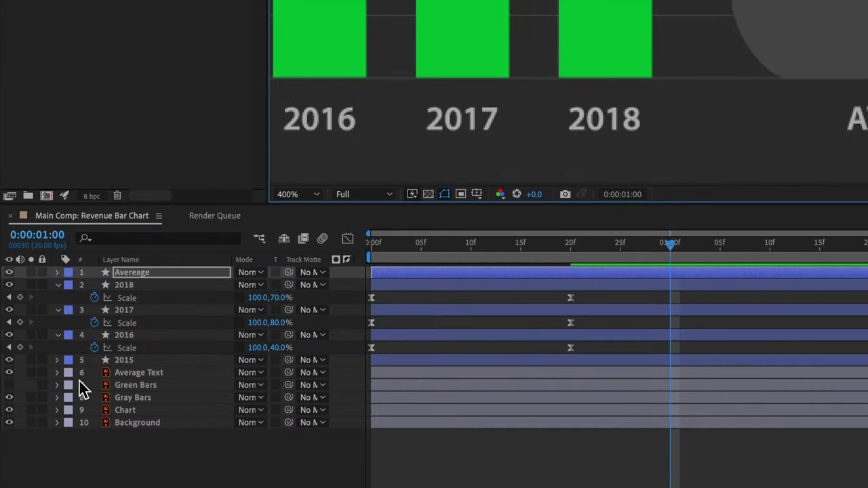
key("ctrl+v")
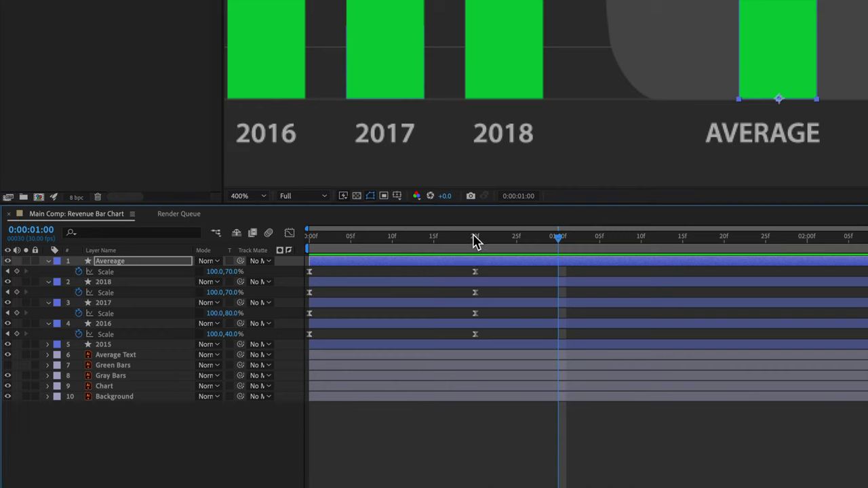
left_click(475, 239)
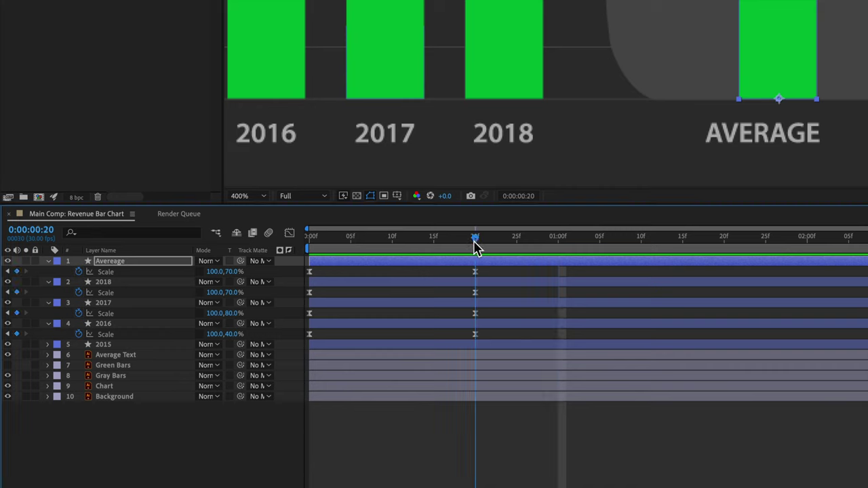
left_click(476, 272)
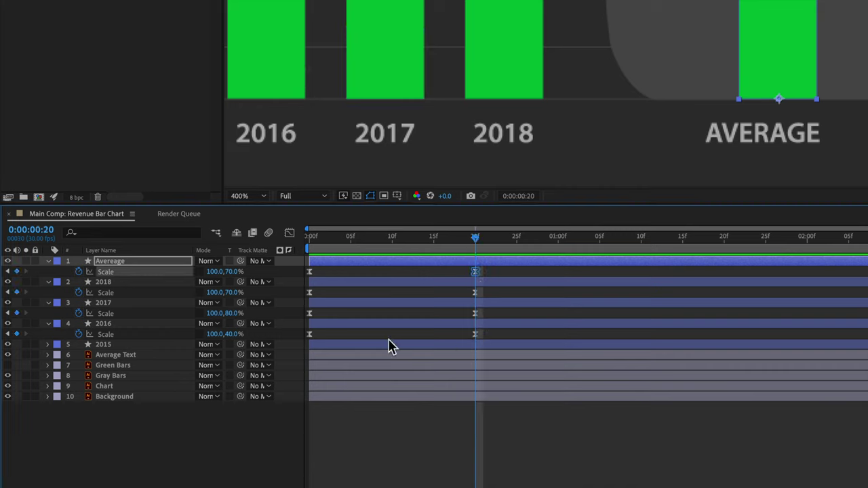
left_click(214, 273)
type("450")
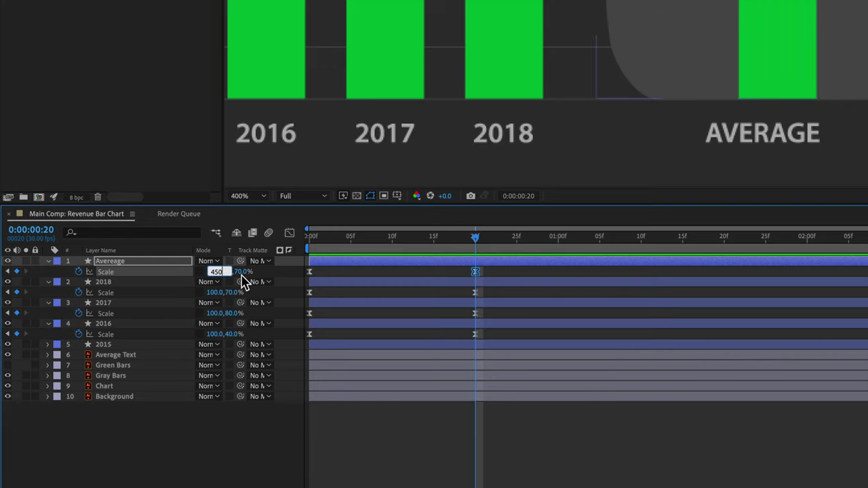
key("Tab")
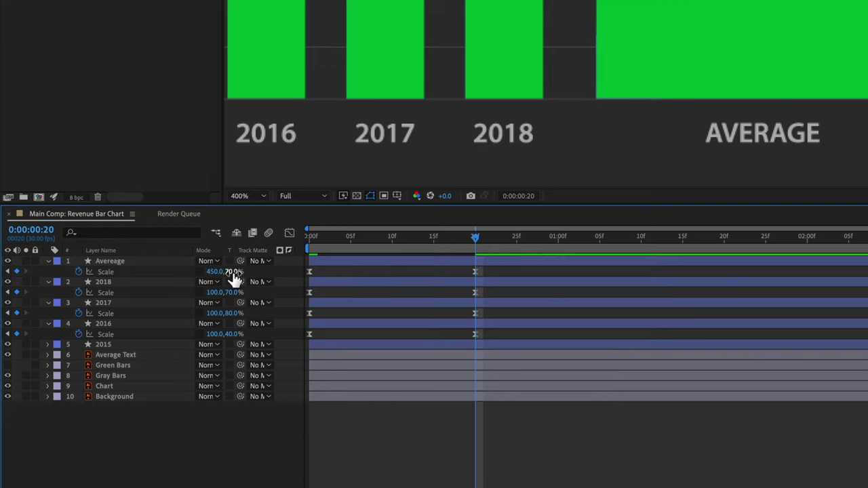
type("60")
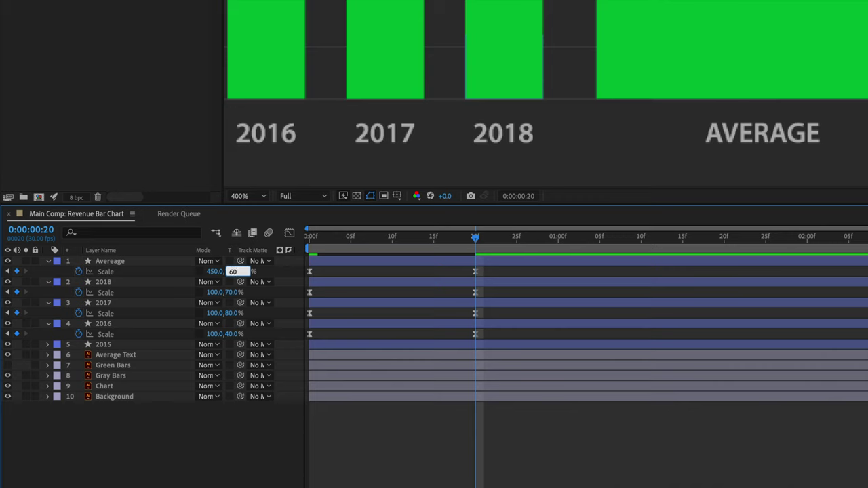
key("Return")
Set the average bar's starting Scale at frame 0 to 450,0% and preview the growth
left_click_drag(479, 245, 281, 252)
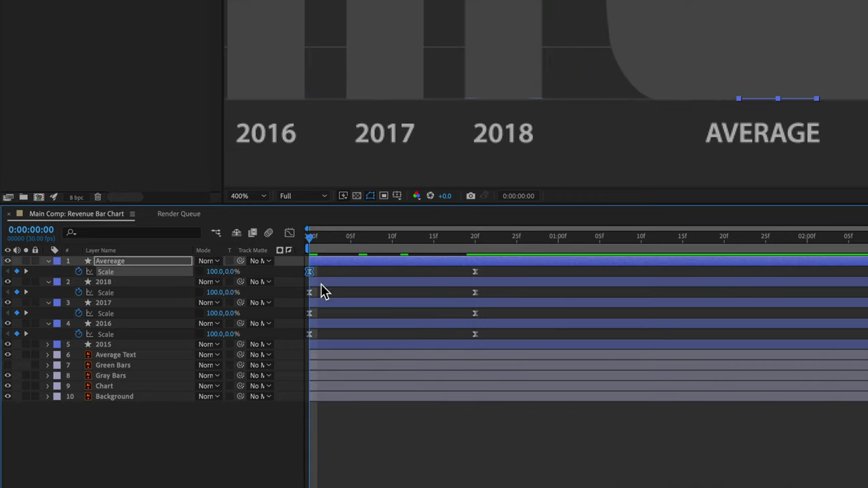
left_click(214, 272)
type("450")
key("Return")
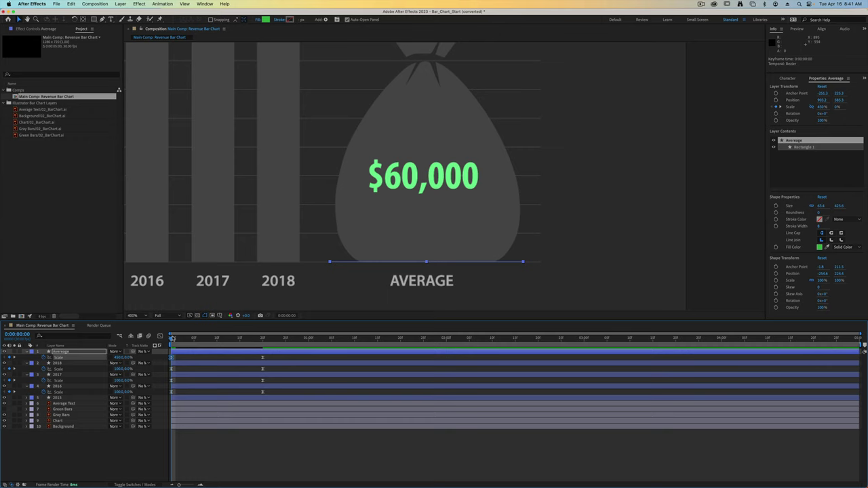
left_click_drag(173, 339, 294, 337)
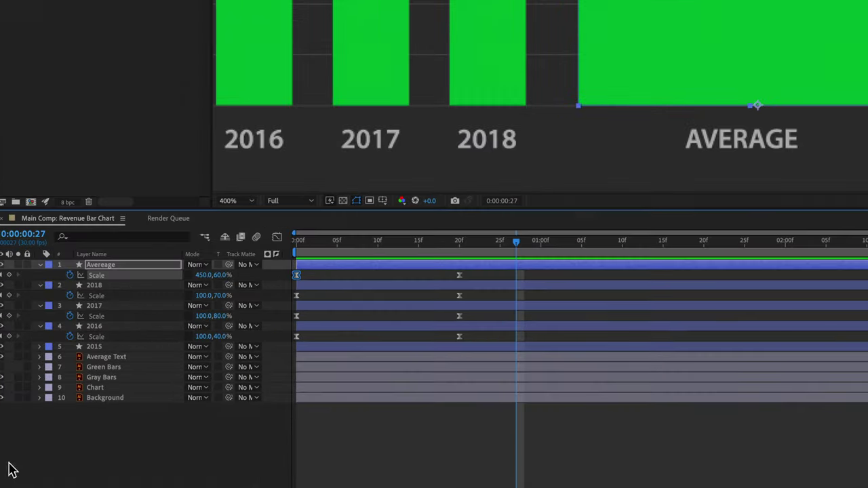
Duplicate the Gray Bars layer, rename the copy Mask, and drag it above Average
left_click(95, 387)
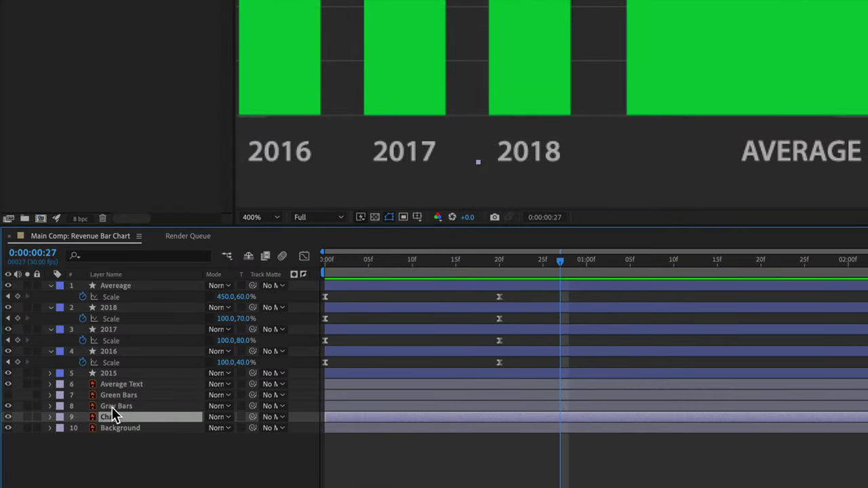
left_click(59, 415)
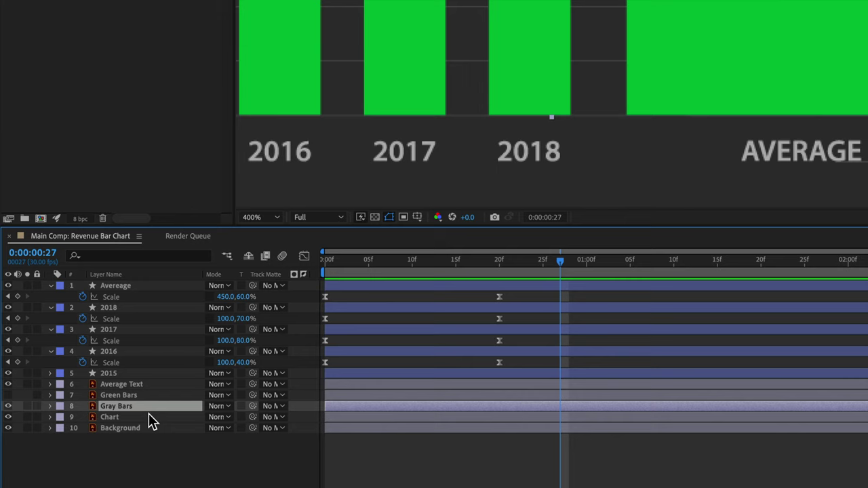
key("ctrl+d")
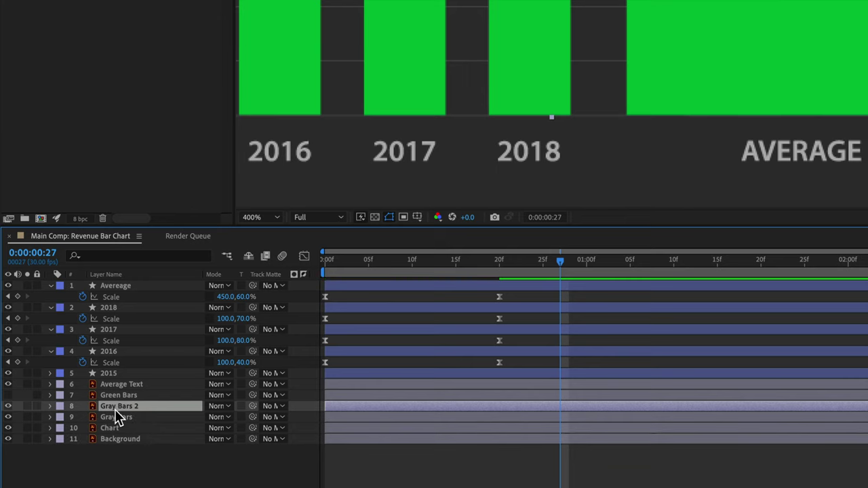
key("Return")
type("Mask")
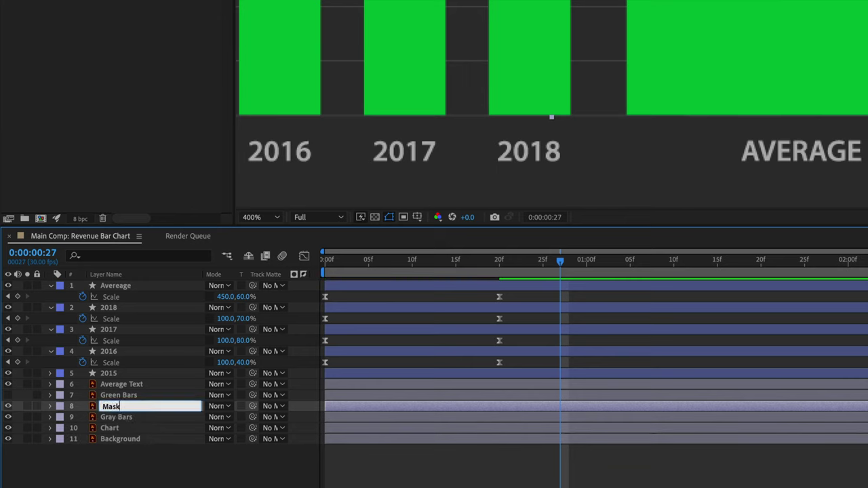
key("Return")
left_click_drag(118, 407, 128, 286)
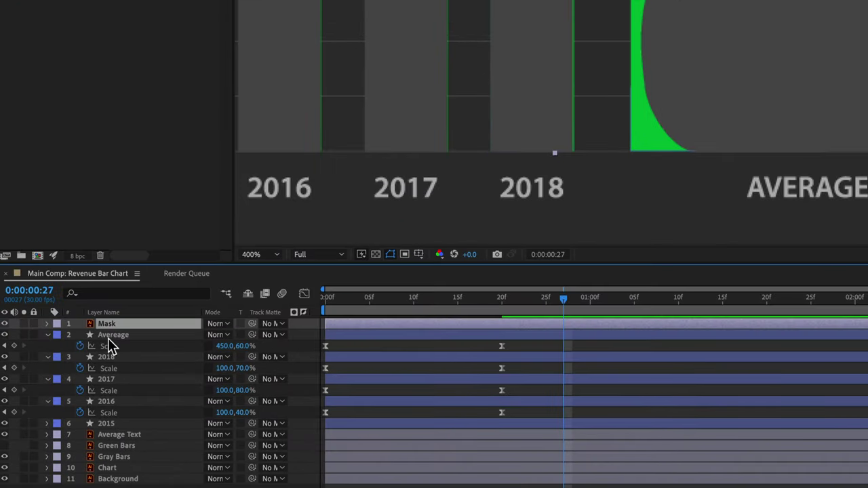
left_click(66, 346)
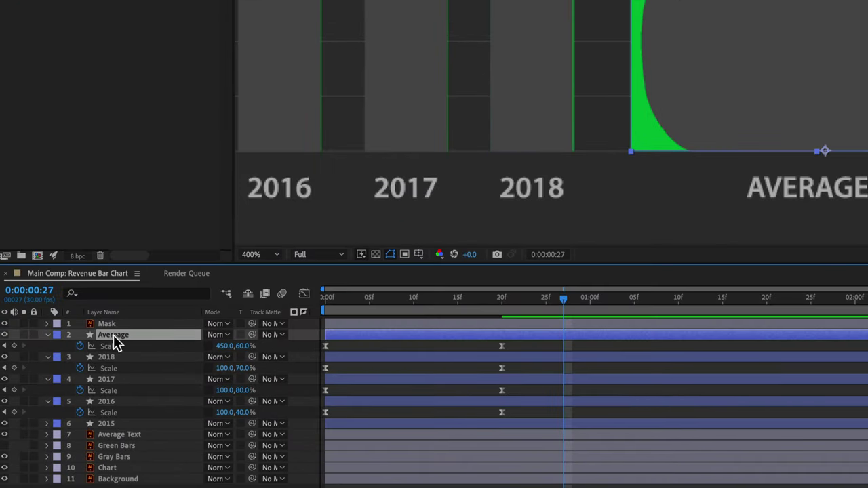
key("Return")
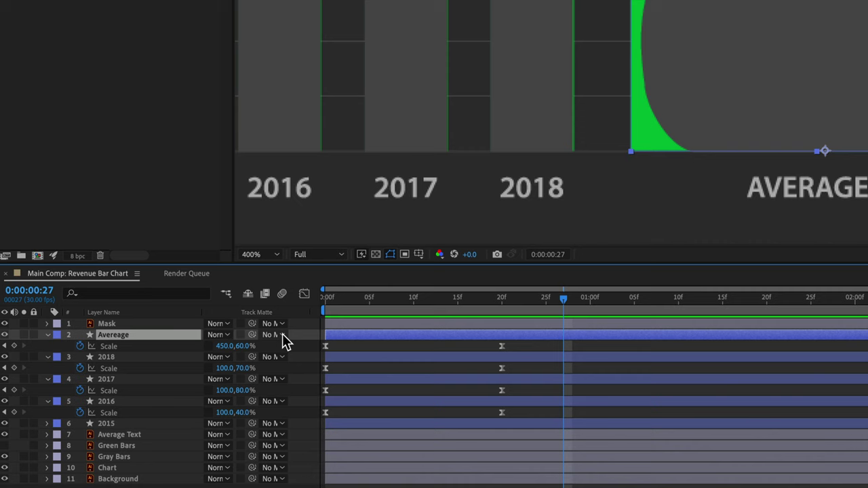
Set the Average layer's Track Matte to 1. Mask and preview the bag filling
left_click(275, 335)
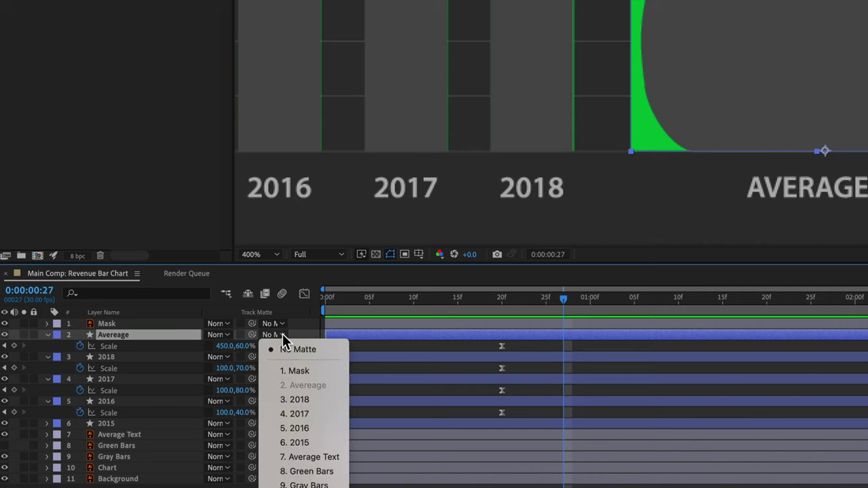
left_click(308, 374)
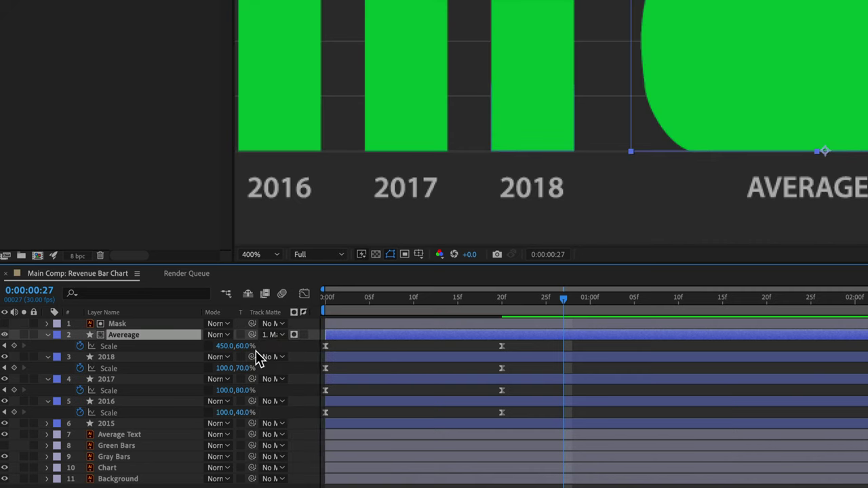
key("space")
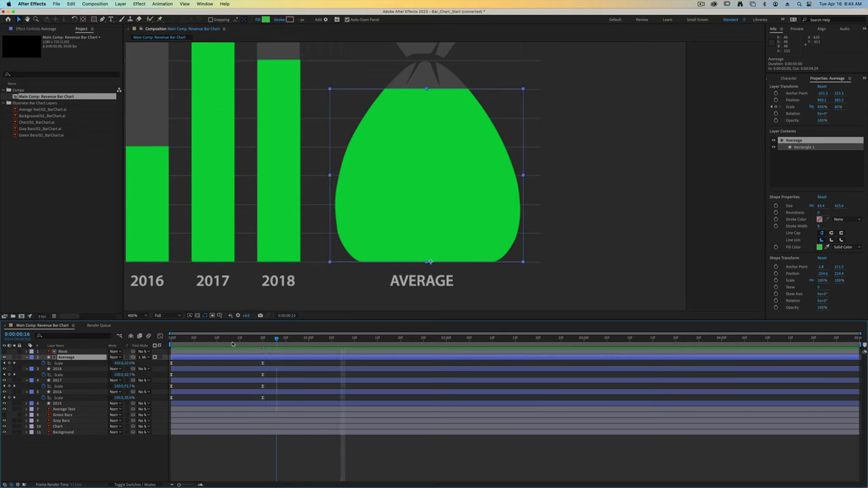
key("space")
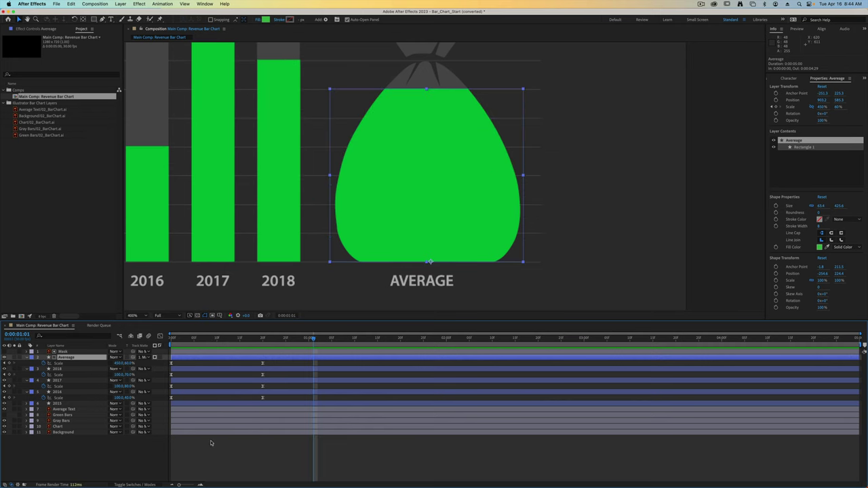
Move Average Text to the top and add Position and Opacity keyframes at frame 20
left_click(63, 409)
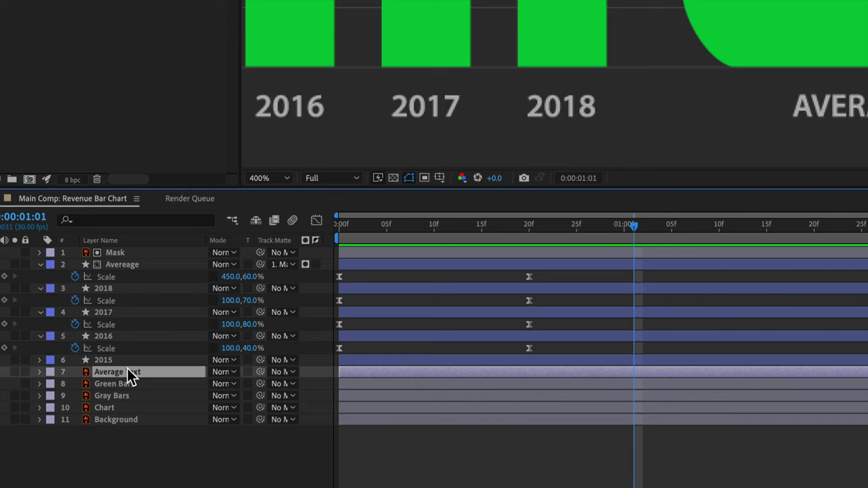
left_click_drag(129, 375, 139, 253)
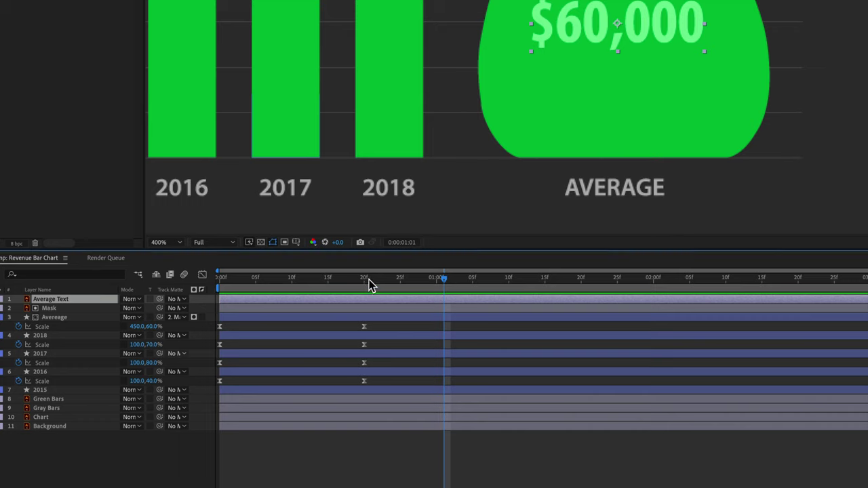
left_click(365, 280)
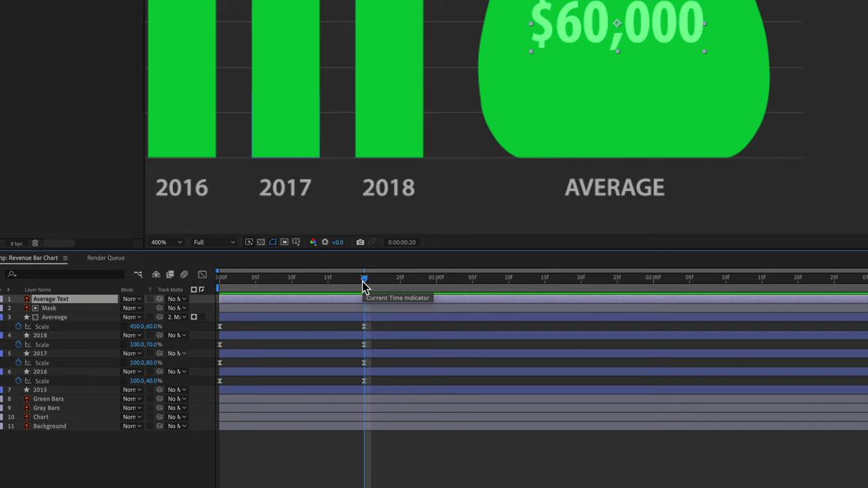
key("alt+shift+p")
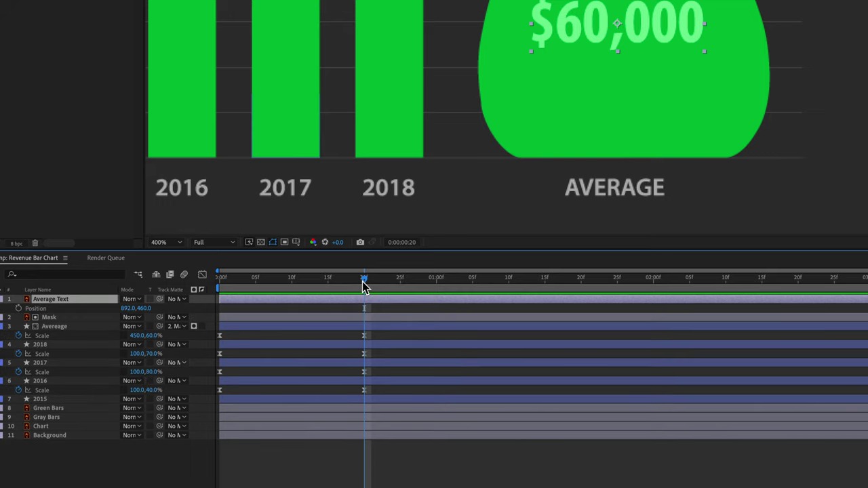
key("alt+shift+t")
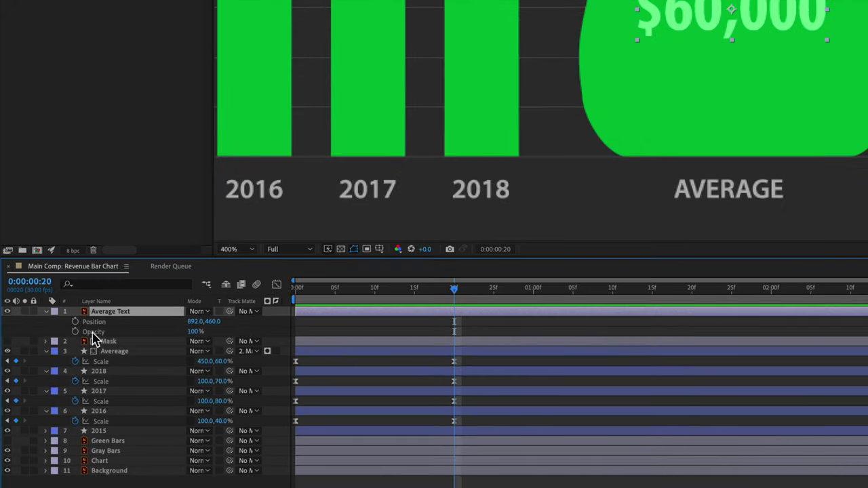
left_click(69, 309)
left_click(75, 332)
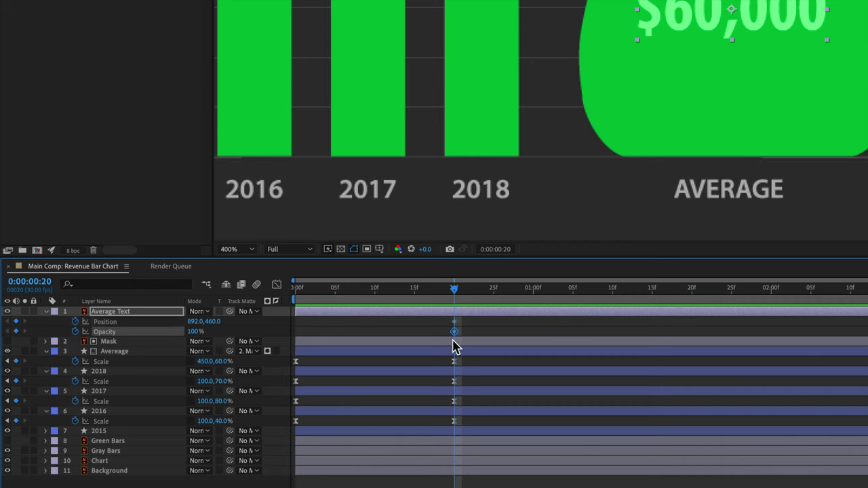
At frame 10, set the text's Position Y to 480 and Opacity to 0%
left_click_drag(455, 290, 375, 290)
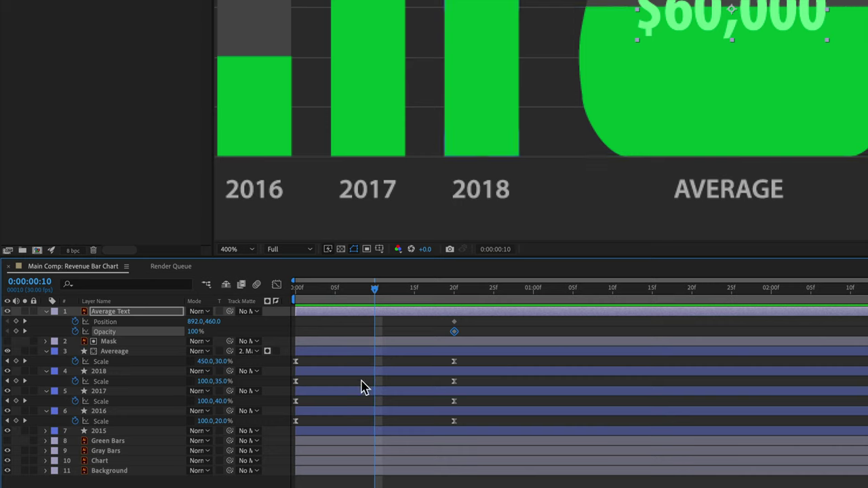
left_click(194, 322)
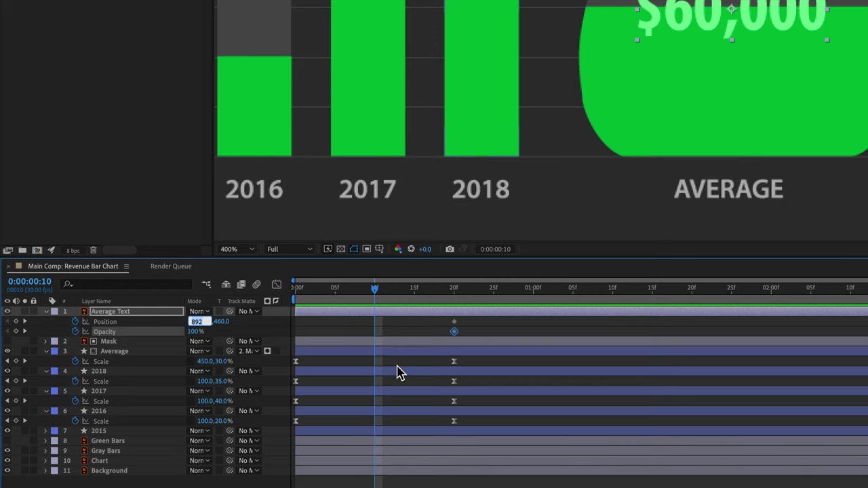
left_click(217, 325)
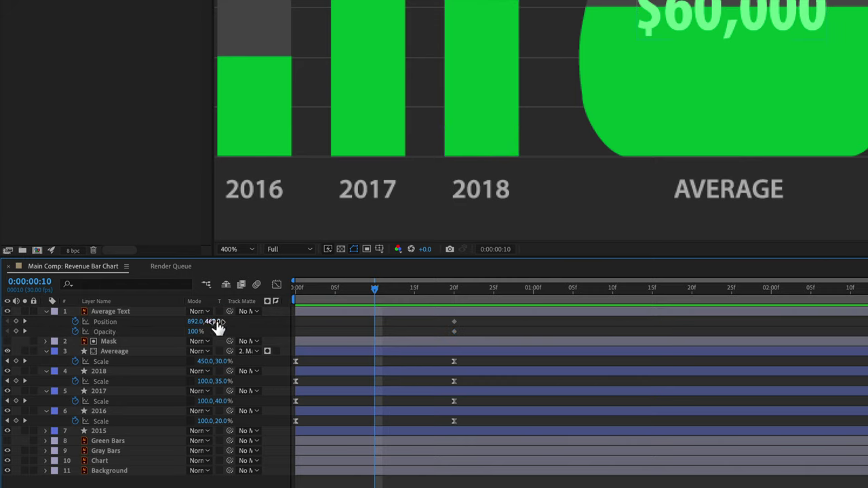
left_click(215, 322)
type("480")
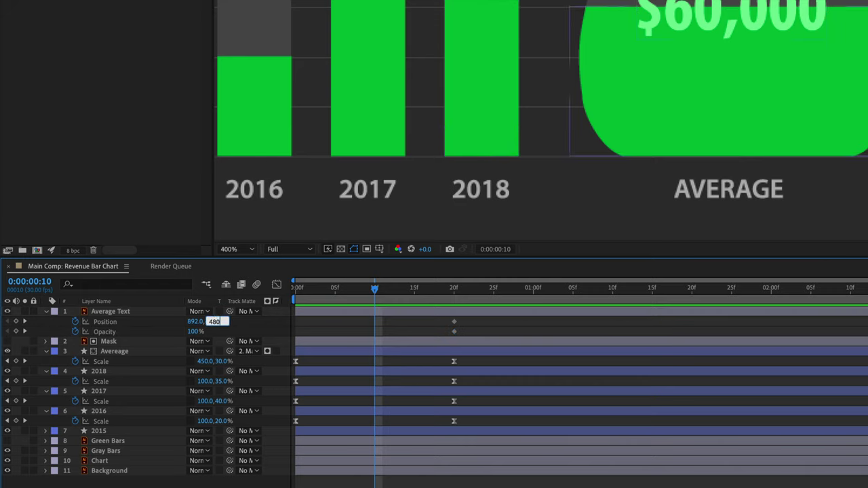
left_click(195, 332)
type("0")
key("Return")
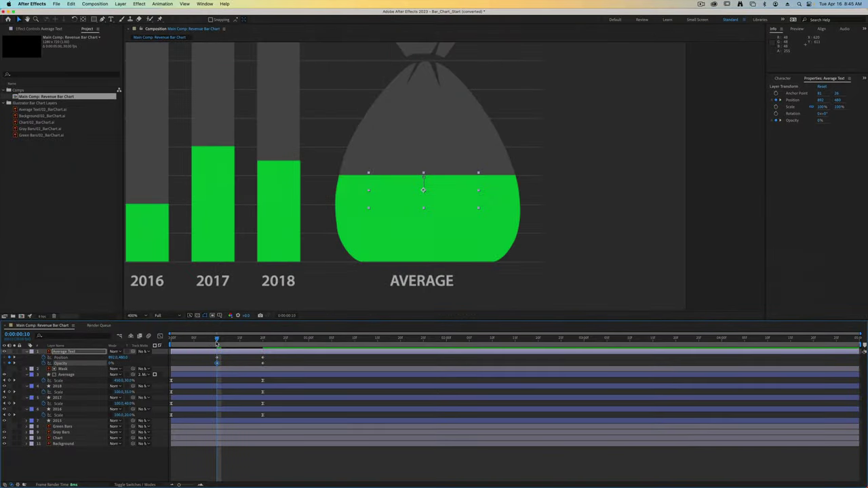
left_click_drag(217, 343, 236, 372)
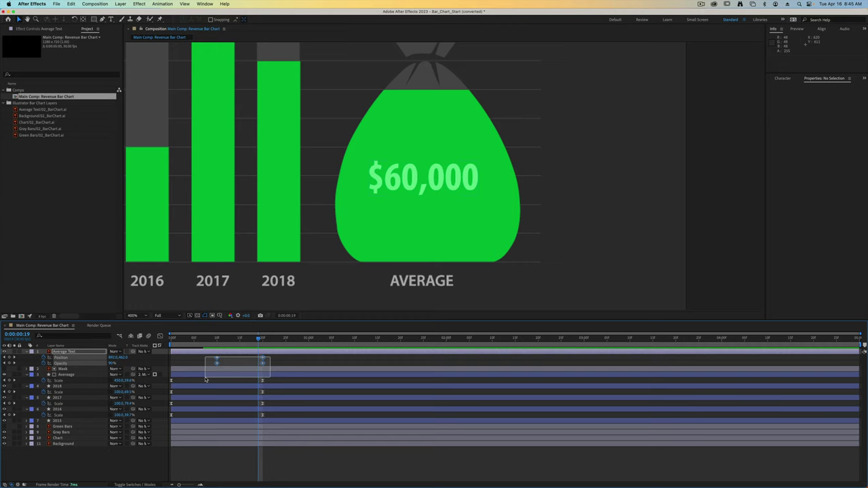
Apply Easy Ease (F9) to the text's four Position and Opacity keyframes and preview
left_click_drag(206, 379, 206, 379)
key("F9")
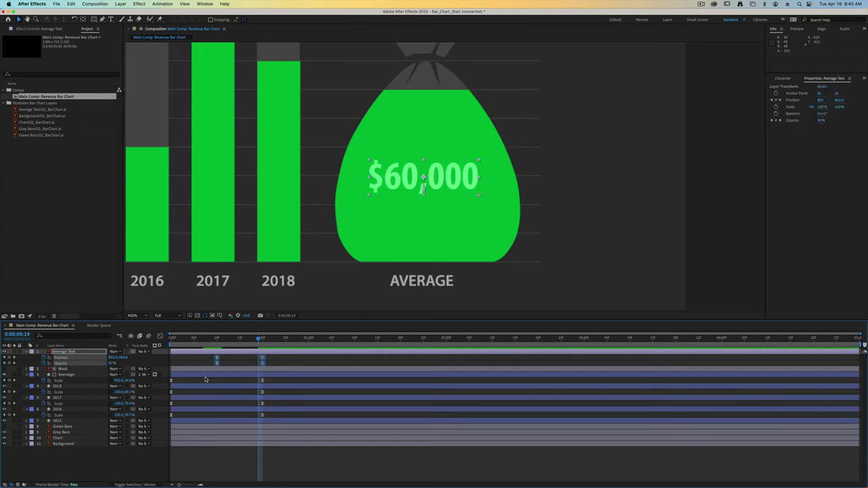
key("space")
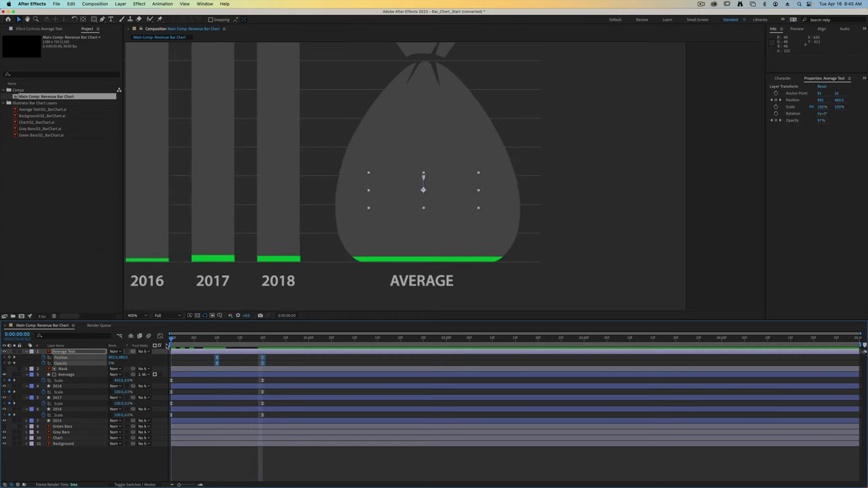
key("space")
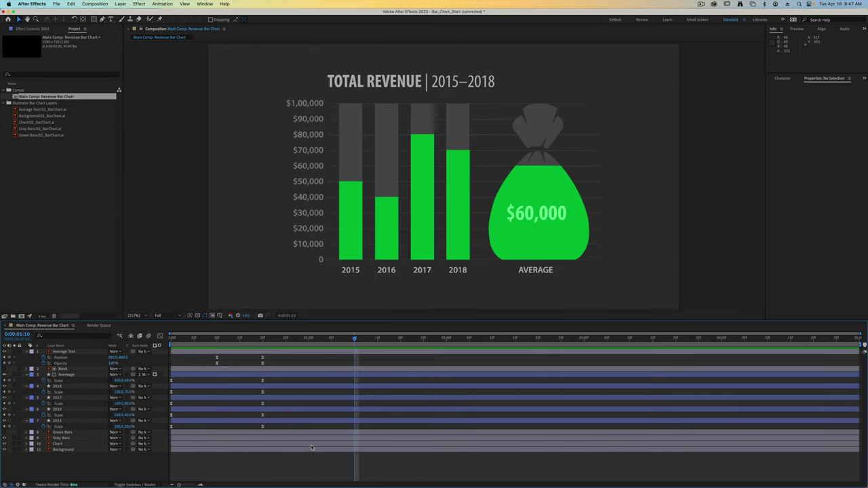
Collapse the property rows, delay the 2015 bar, and start the 2016 bar at 2 seconds
key("u")
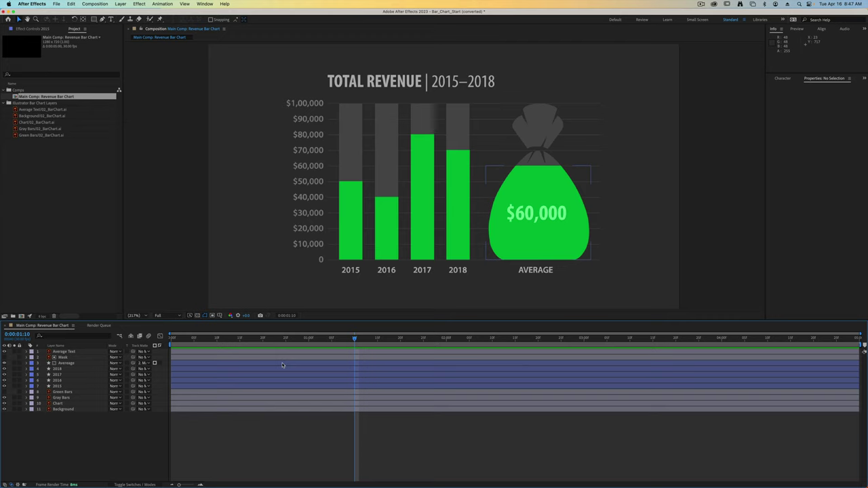
left_click(182, 387)
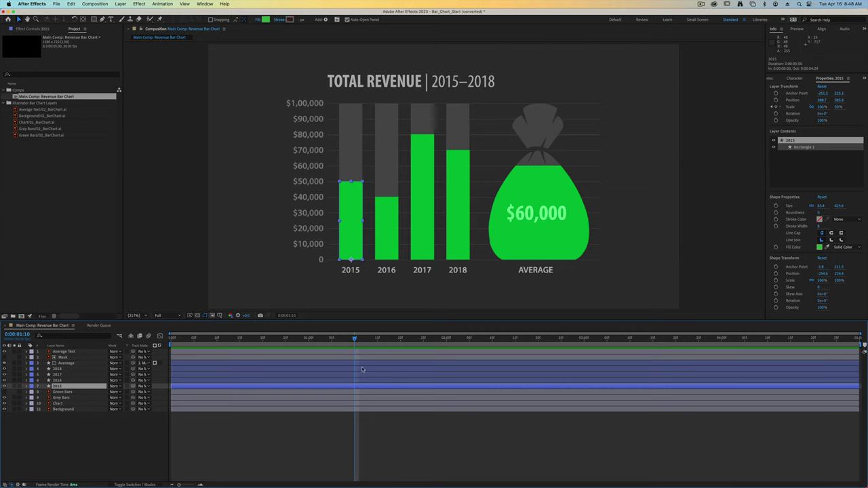
left_click_drag(178, 386, 357, 390)
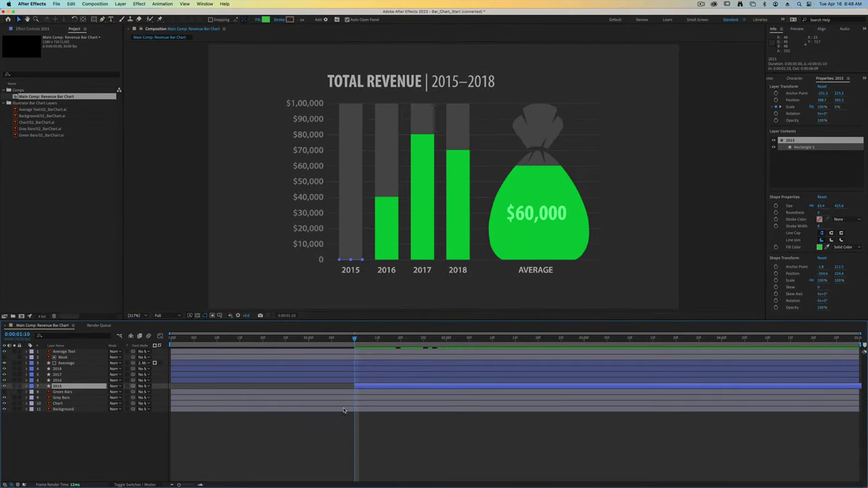
left_click_drag(356, 338, 446, 340)
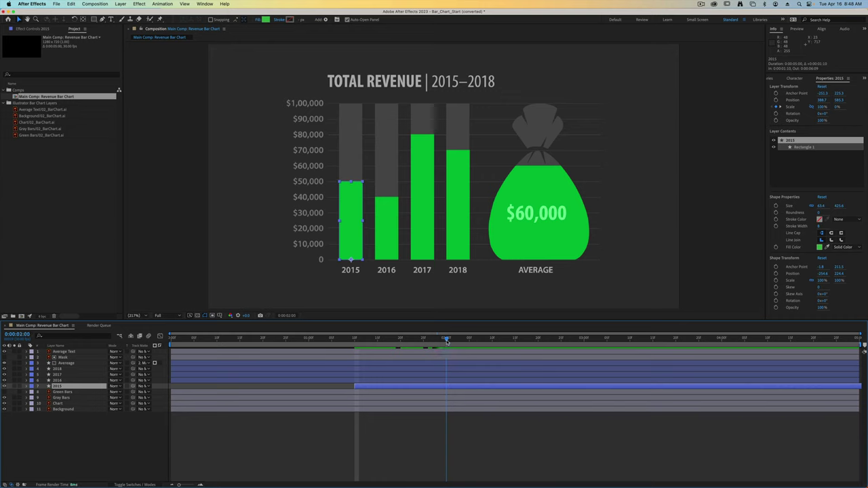
left_click(174, 381)
left_click_drag(172, 385, 452, 383)
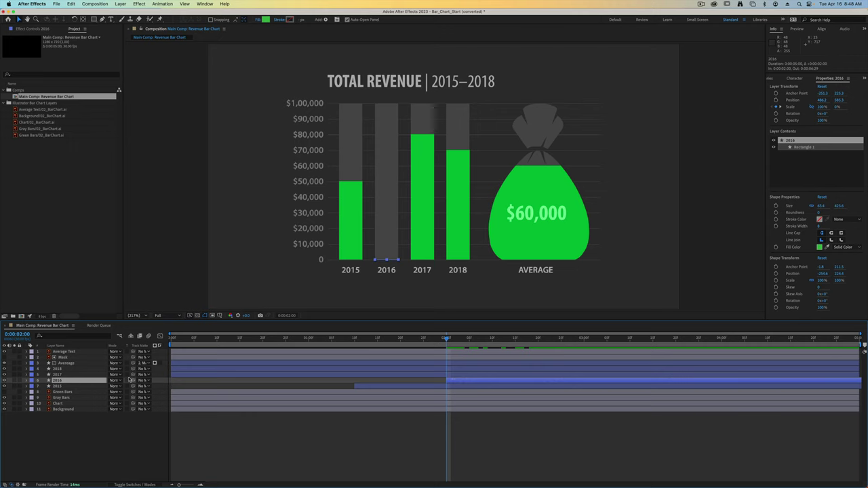
Start the 2017 bar after 2016 finishes and the 2018 bar at 0:00:03:10
left_click(201, 375)
left_click_drag(458, 338, 538, 343)
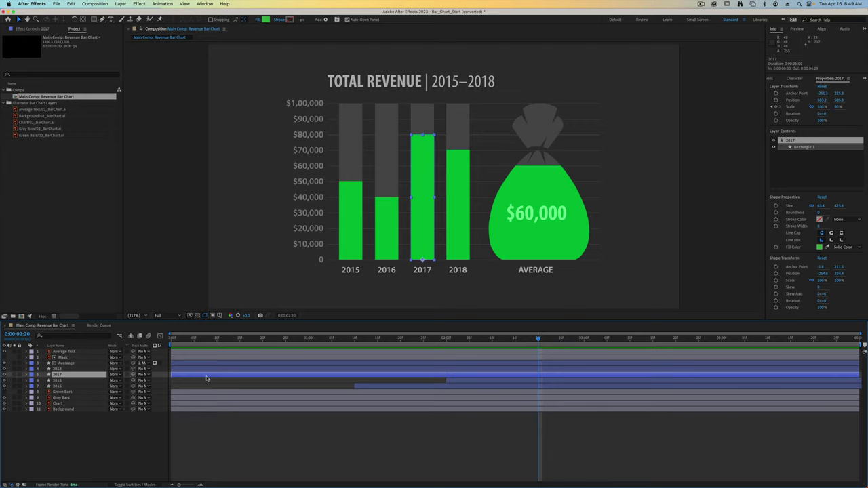
left_click_drag(173, 375, 547, 380)
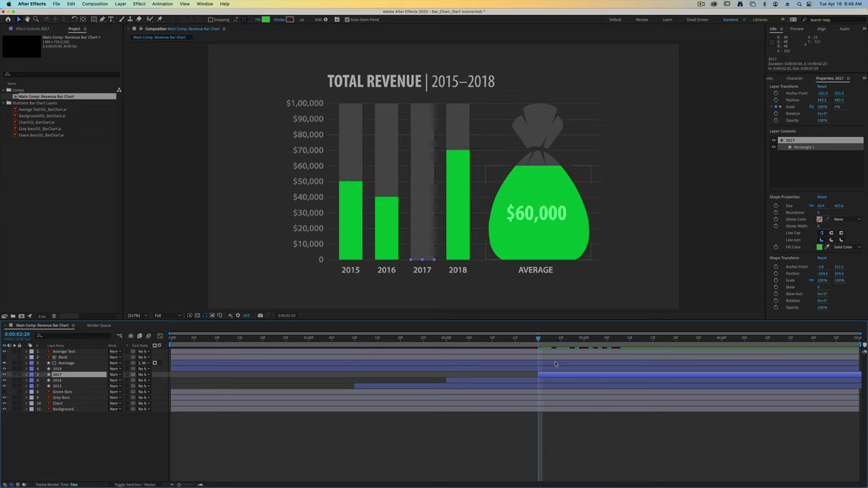
left_click(480, 370)
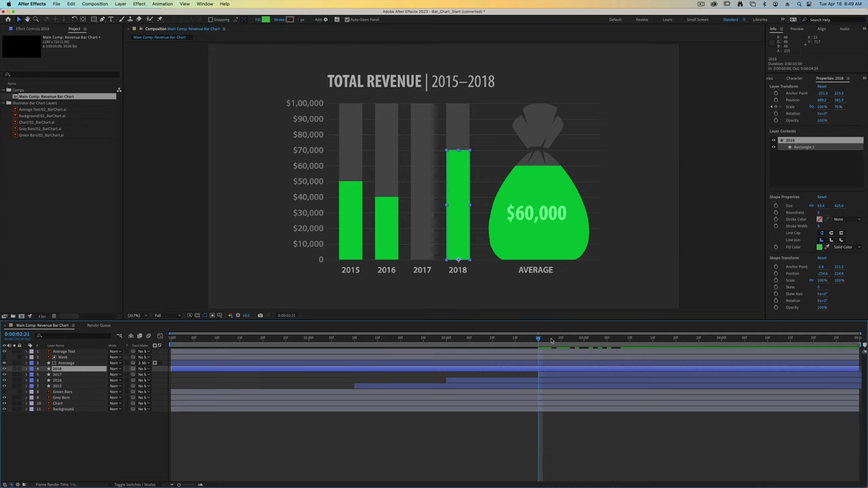
left_click_drag(551, 341, 630, 341)
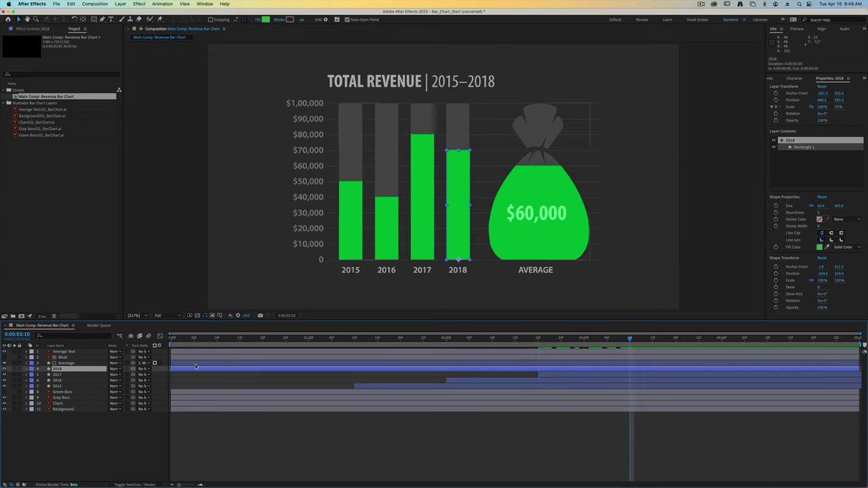
left_click_drag(195, 368, 647, 375)
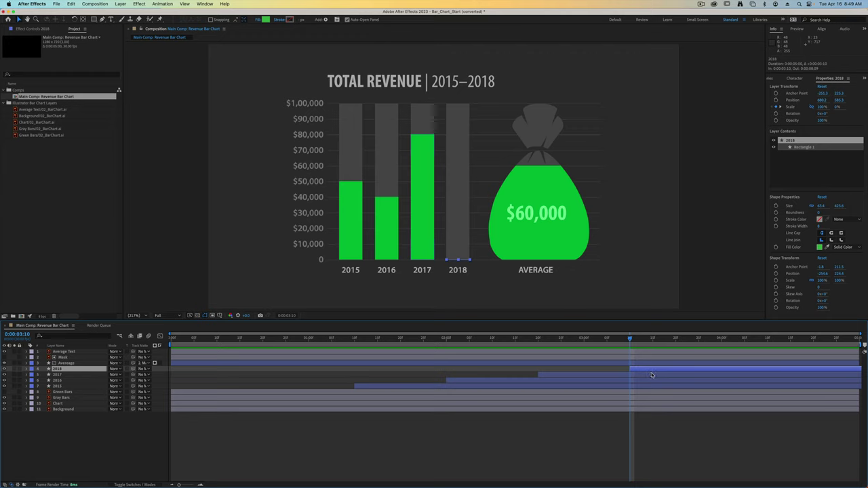
left_click(482, 363)
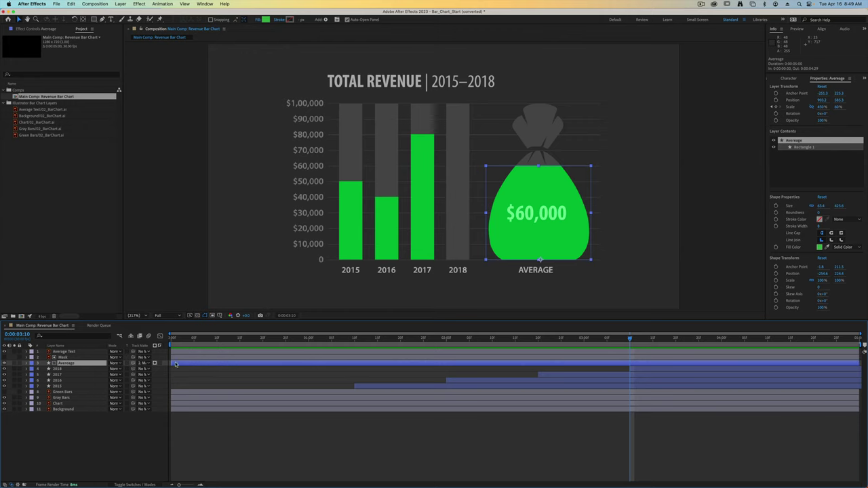
Shift the Average, Mask and Average Text layers to start at 0:00:03:22, then play back
key("space")
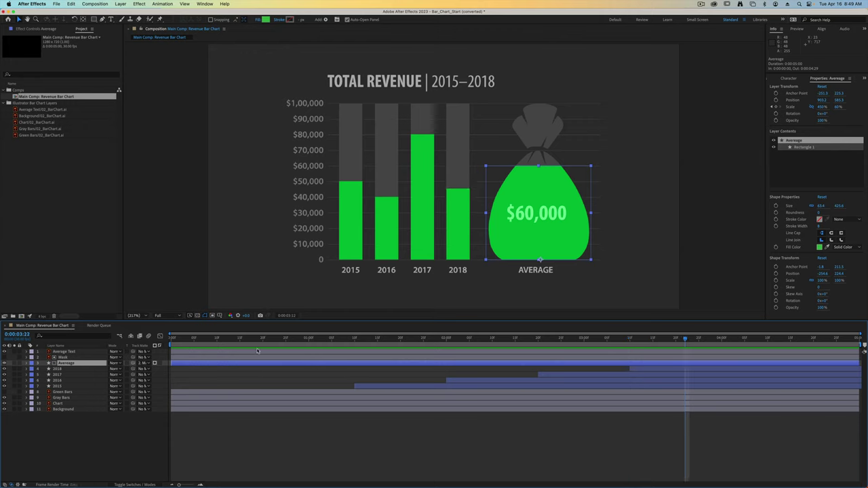
left_click_drag(183, 365, 694, 365)
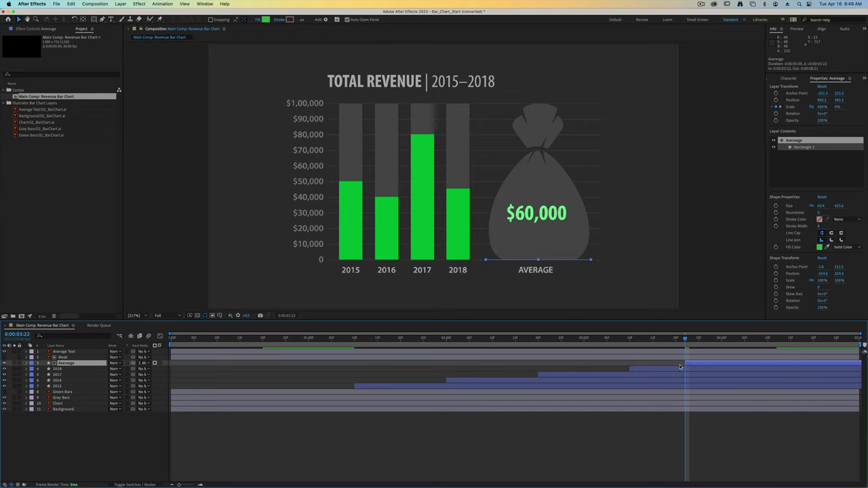
left_click(179, 357)
left_click(179, 351, "shift")
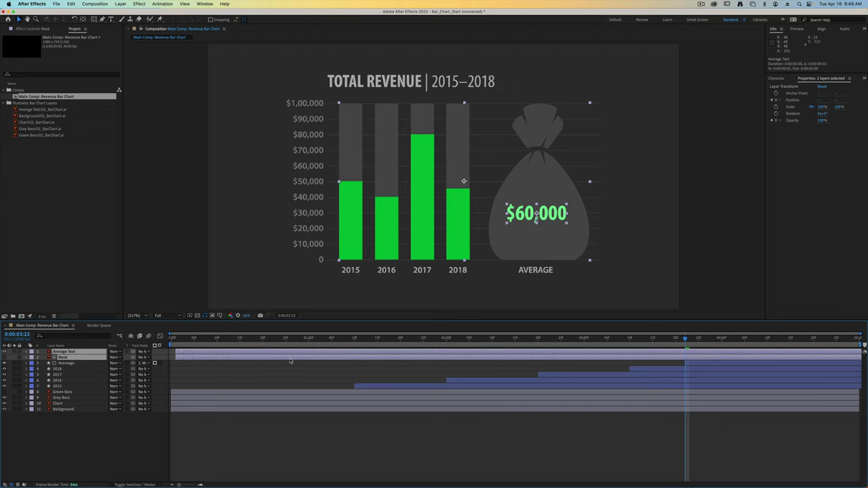
left_click_drag(212, 354, 196, 421)
key("space")
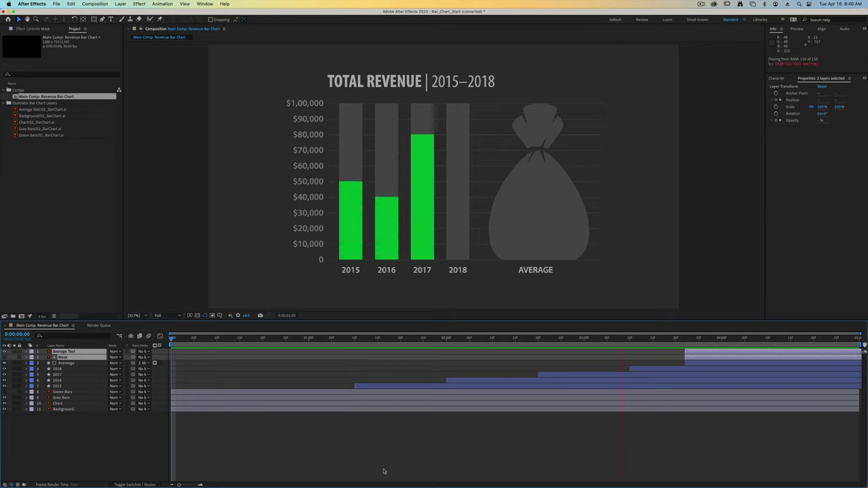
Add the Revenue Bar Chart composition to the Adobe Media Encoder queue via File > Export
left_click(461, 470)
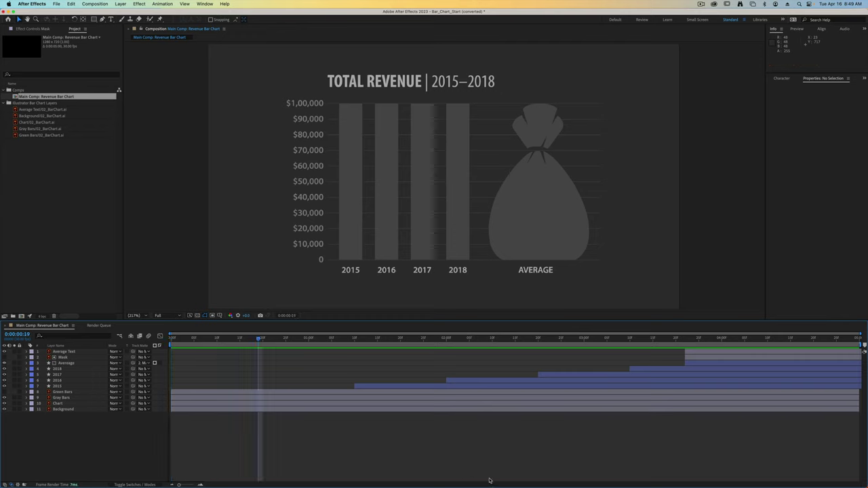
left_click(57, 4)
mouse_move(102, 118)
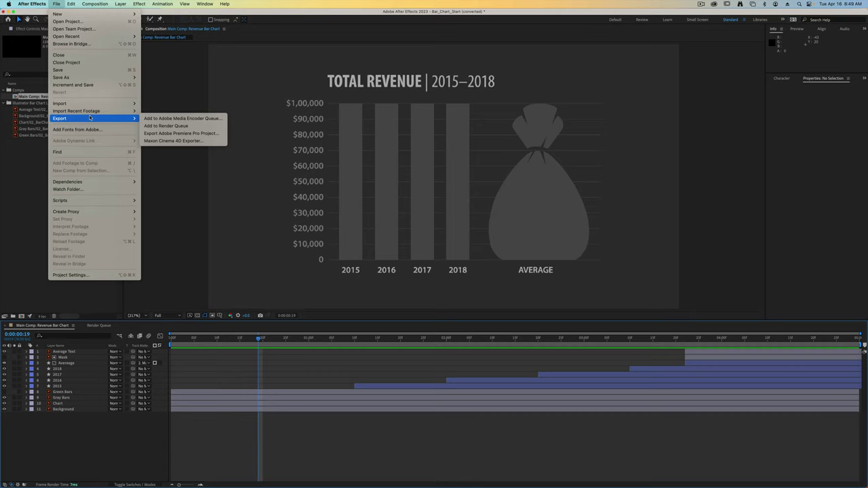
left_click(175, 118)
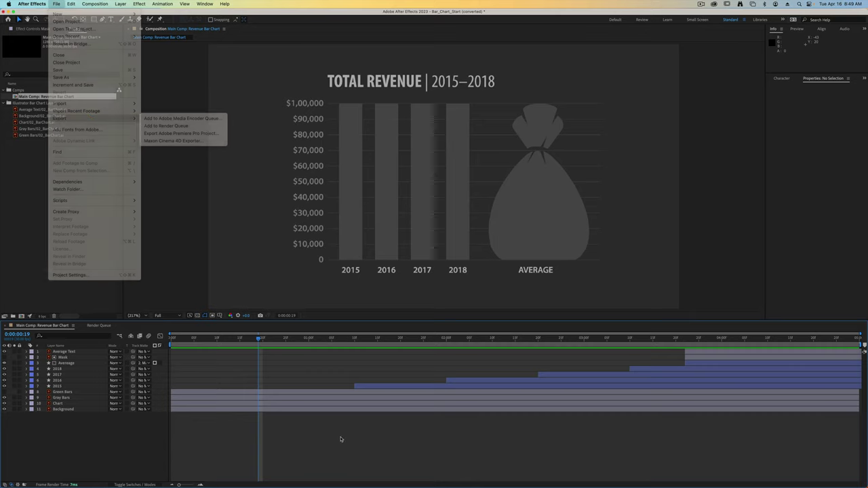